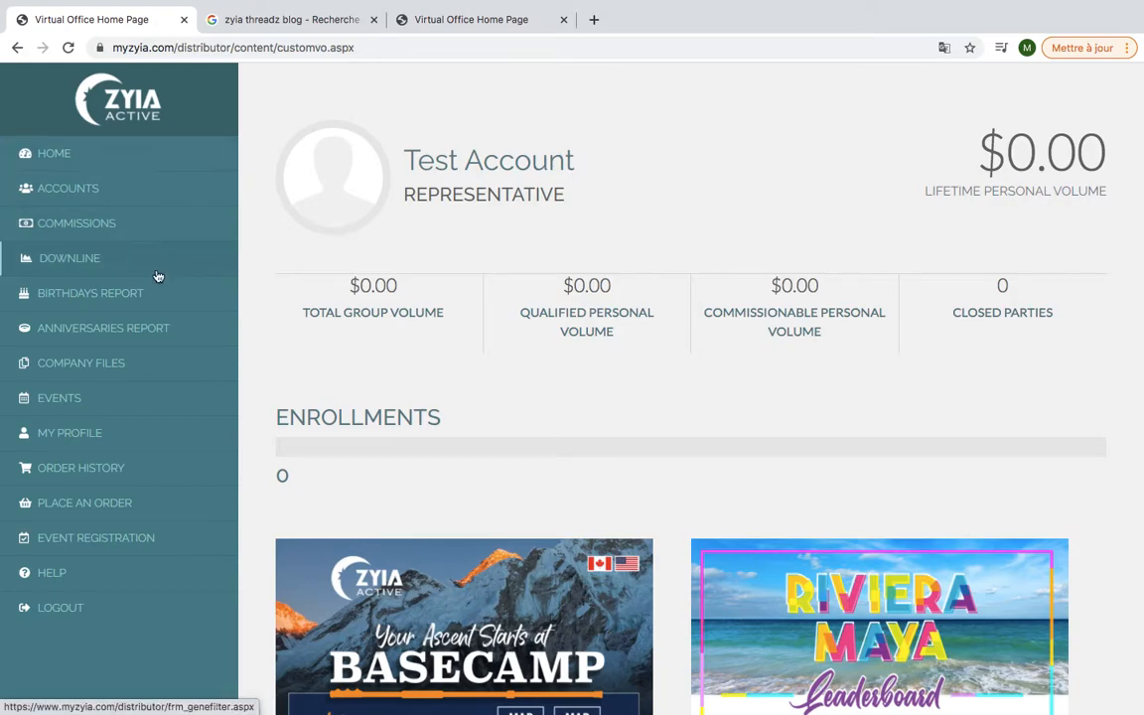
Open My Events and start a new Online Party from the New Events links
left_click(60, 402)
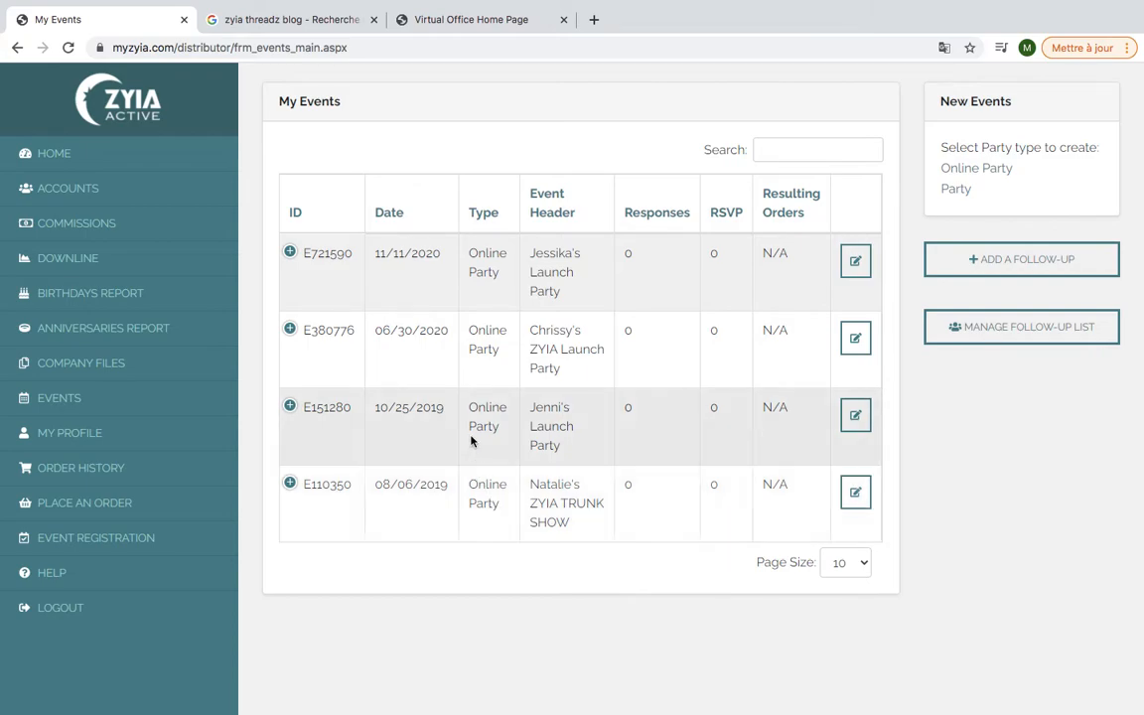
left_click(975, 171)
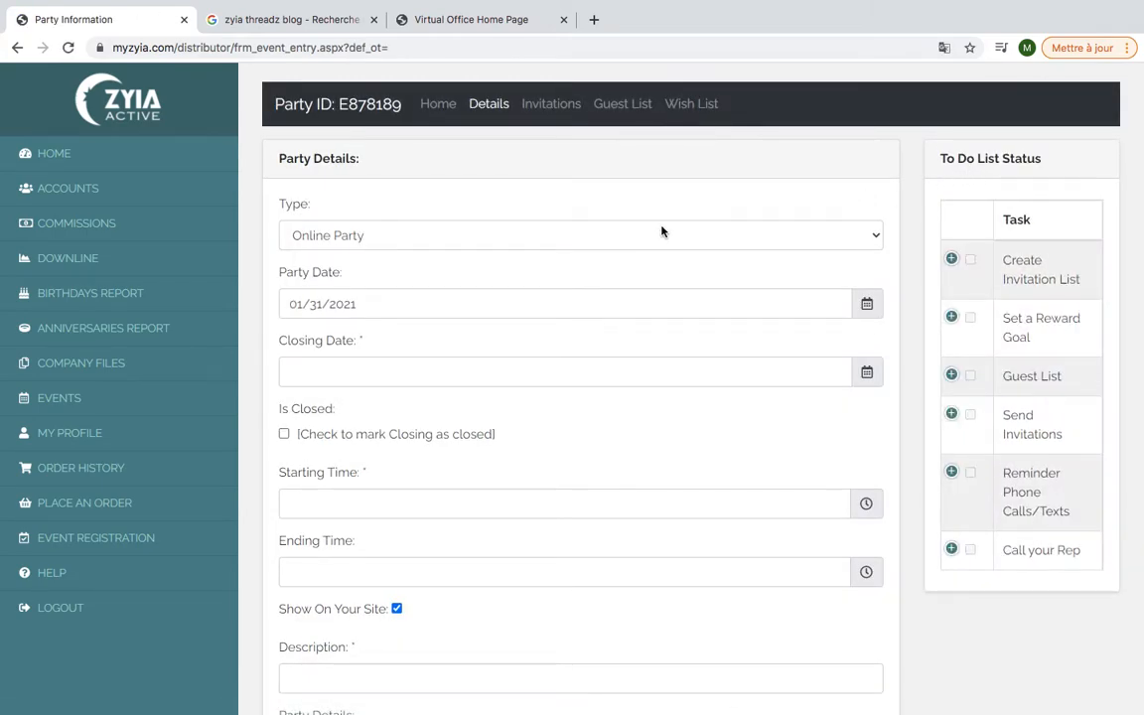
Set the party's closing date to 02/22/2021
scroll(662, 232, "down", 3)
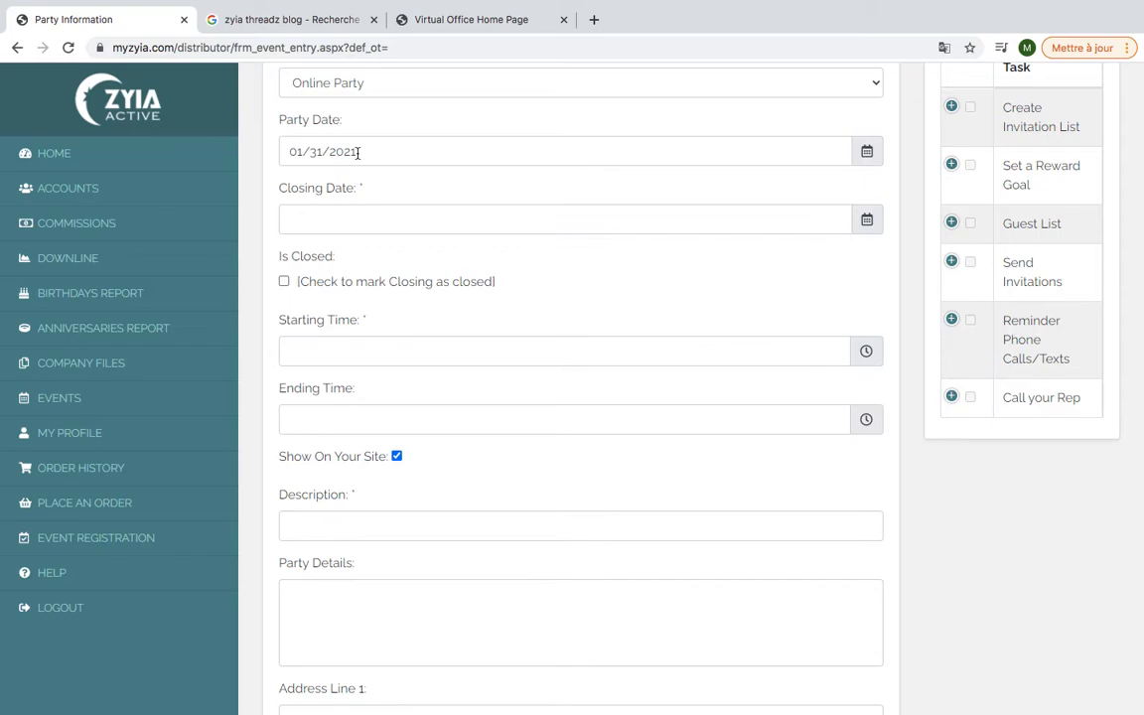
left_click(343, 220)
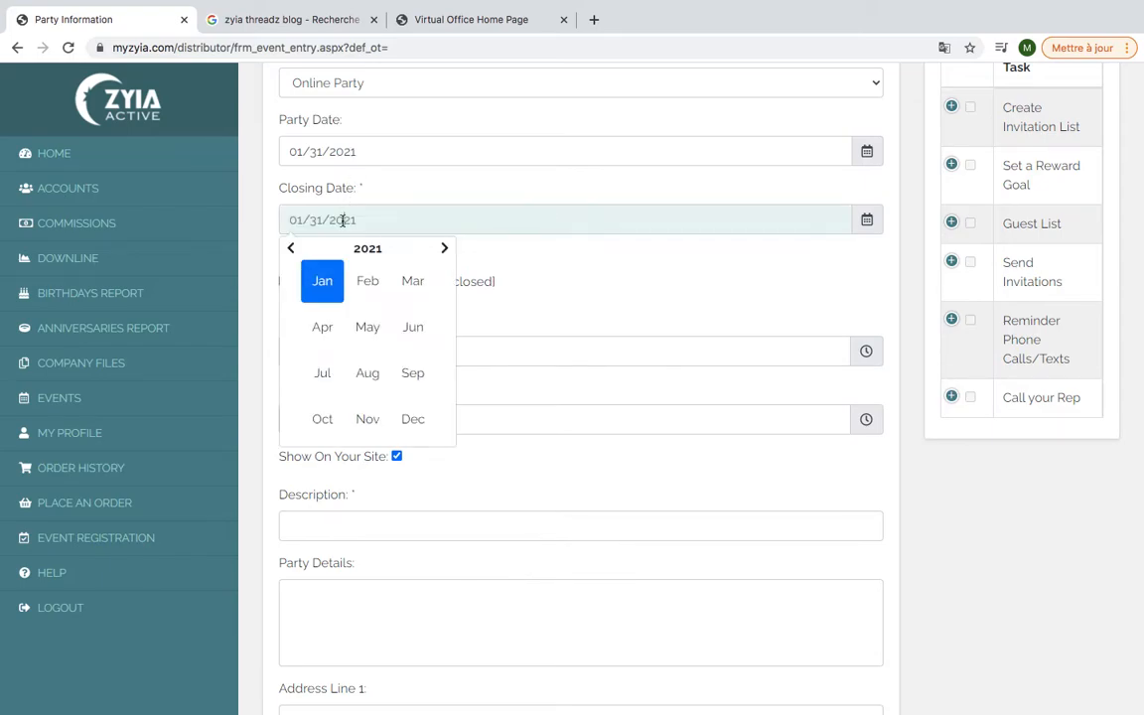
left_click(367, 281)
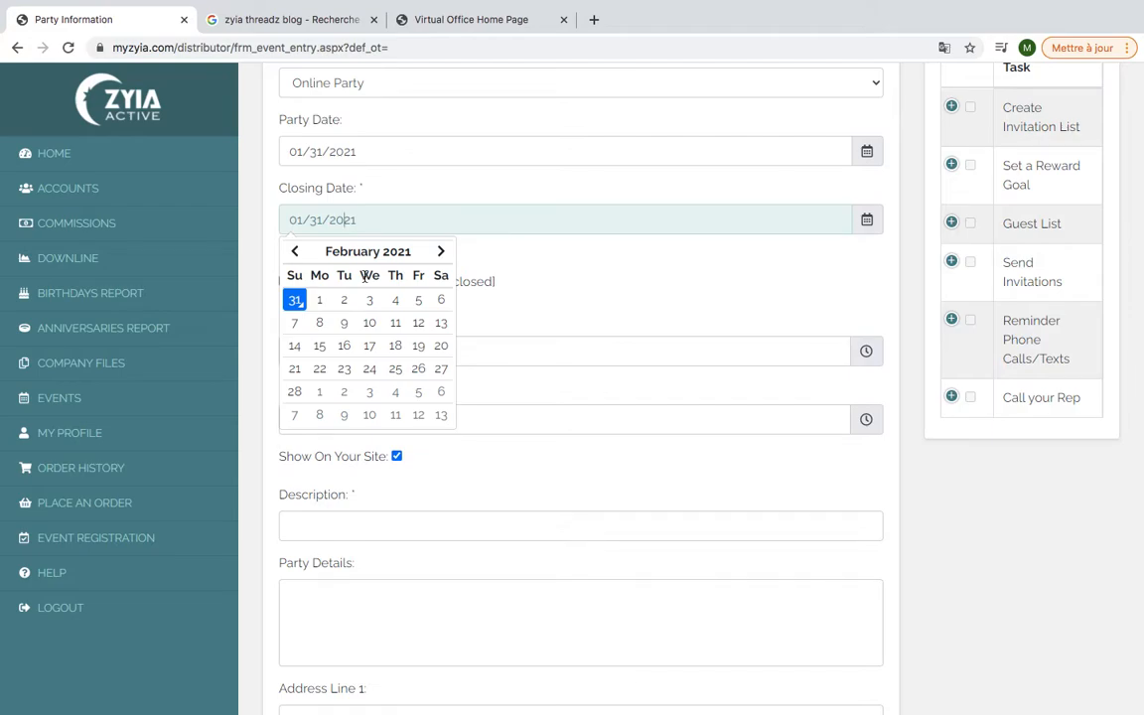
left_click(320, 370)
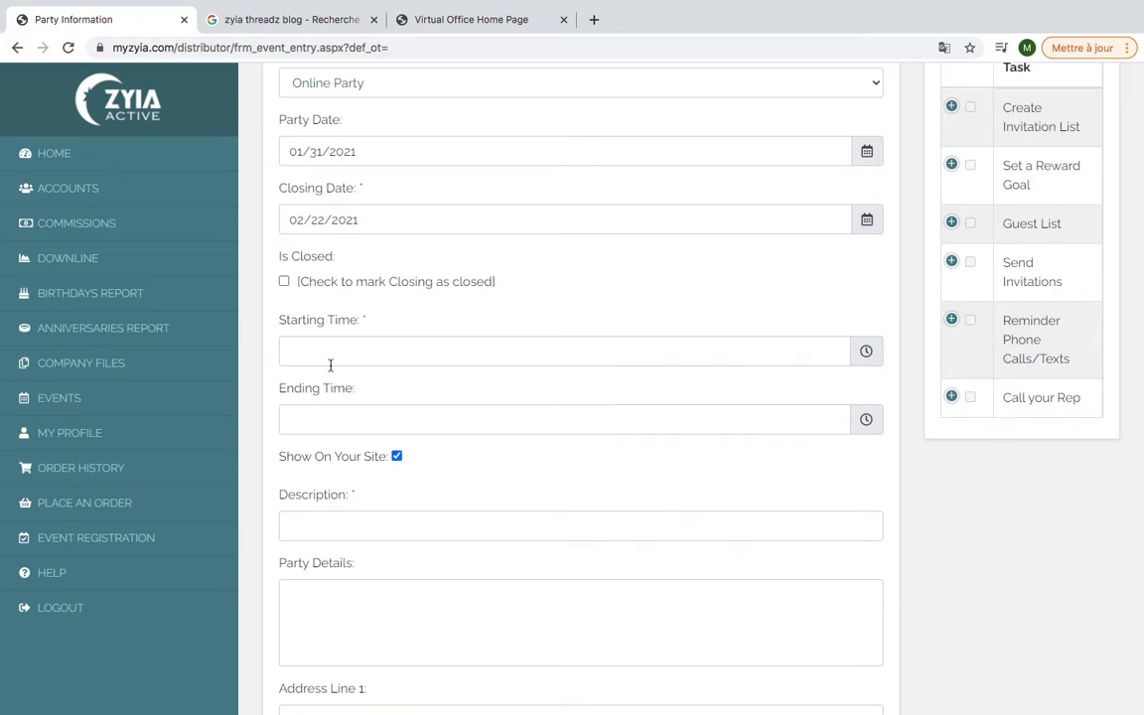
Set the party to run from 11:39 AM to 11:39 PM
left_click(334, 362)
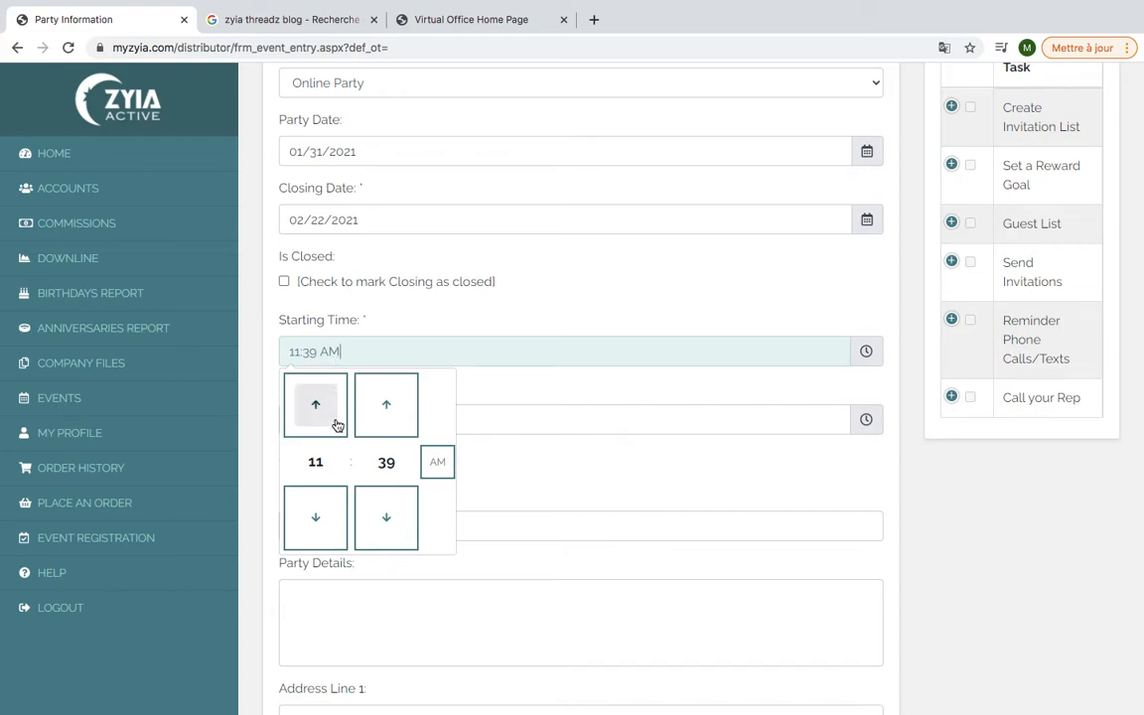
left_click(514, 405)
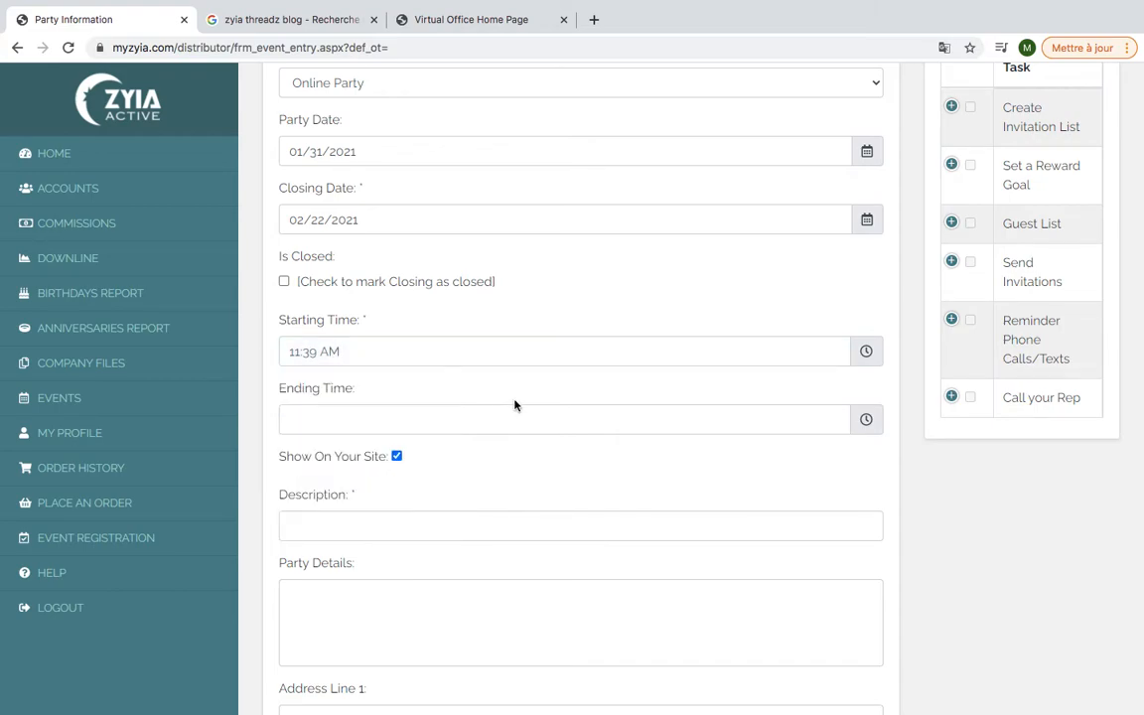
left_click(507, 425)
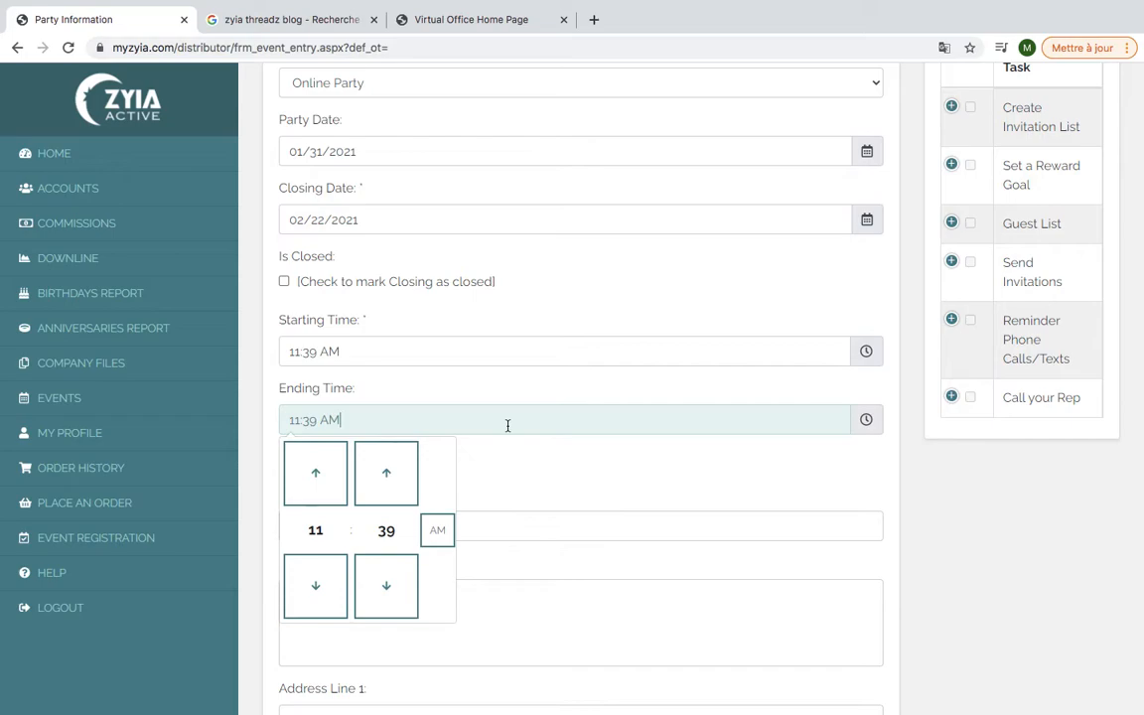
left_click(435, 529)
left_click(520, 494)
Fill the description with the saved French invitation ending 'vous invite à découvrir ZYIA'
scroll(520, 494, "down", 2)
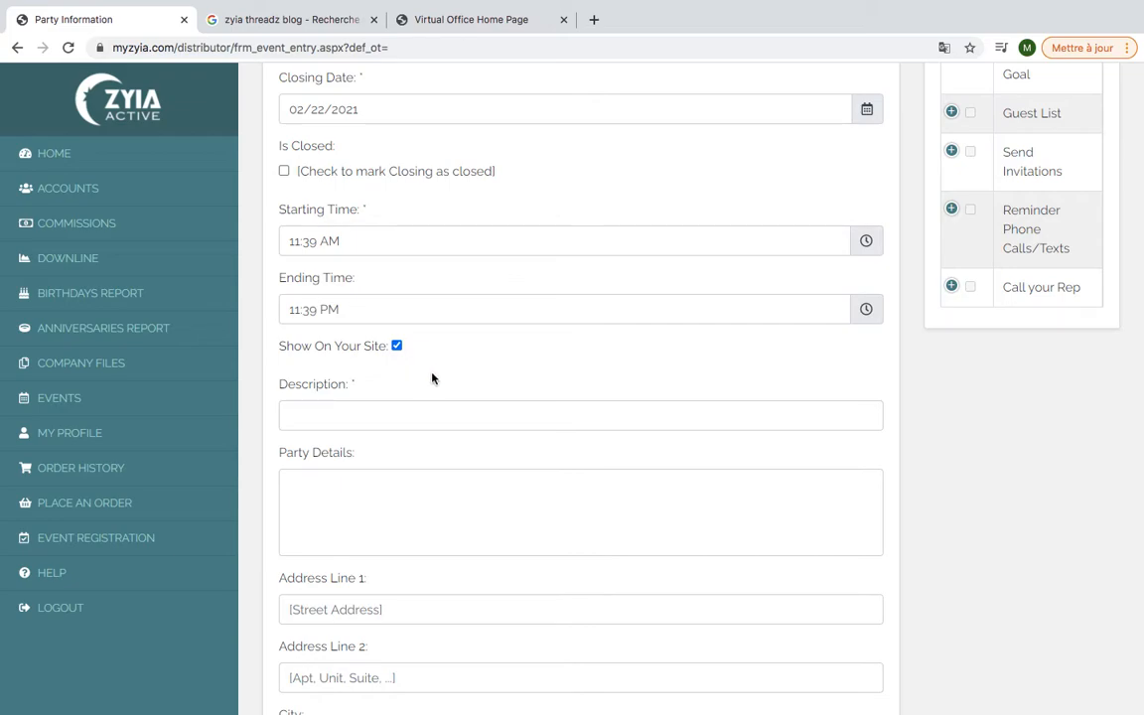
scroll(432, 377, "down", 2)
left_click(425, 314)
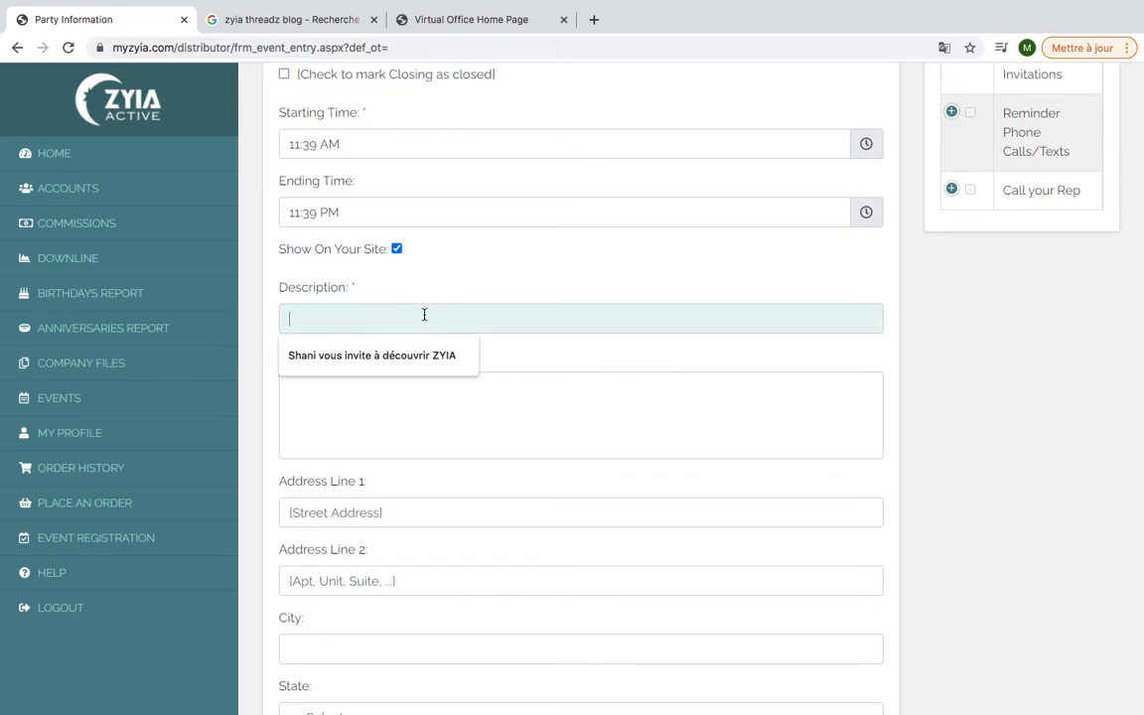
left_click(416, 355)
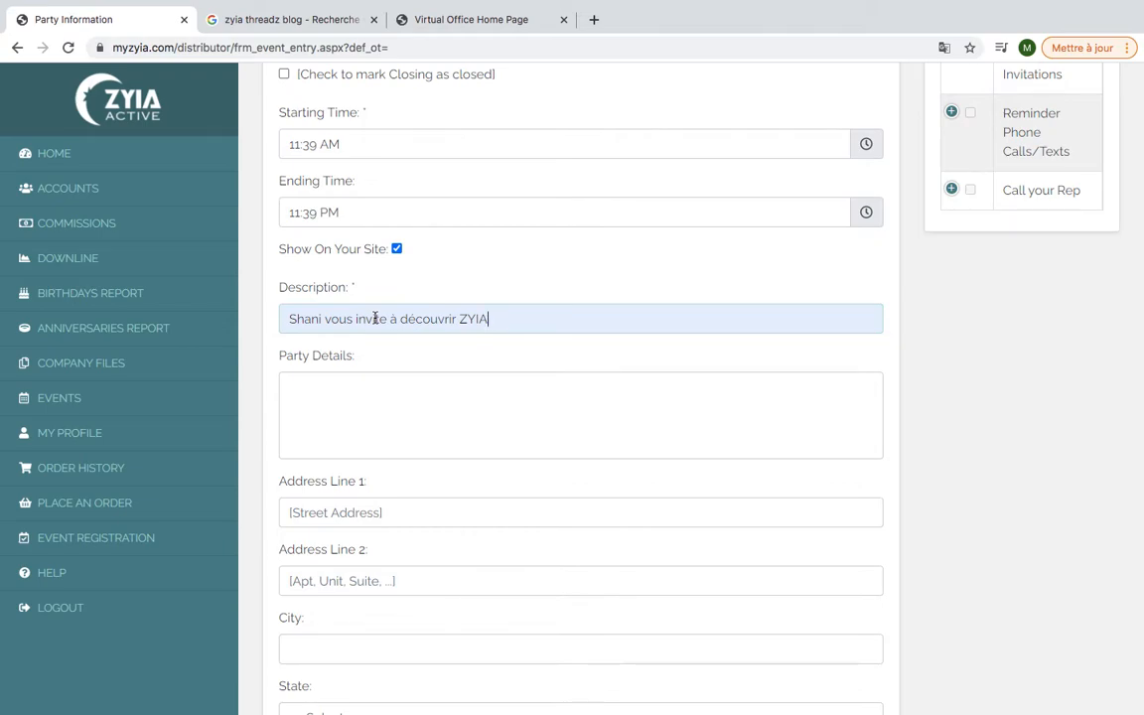
scroll(408, 367, "down", 3)
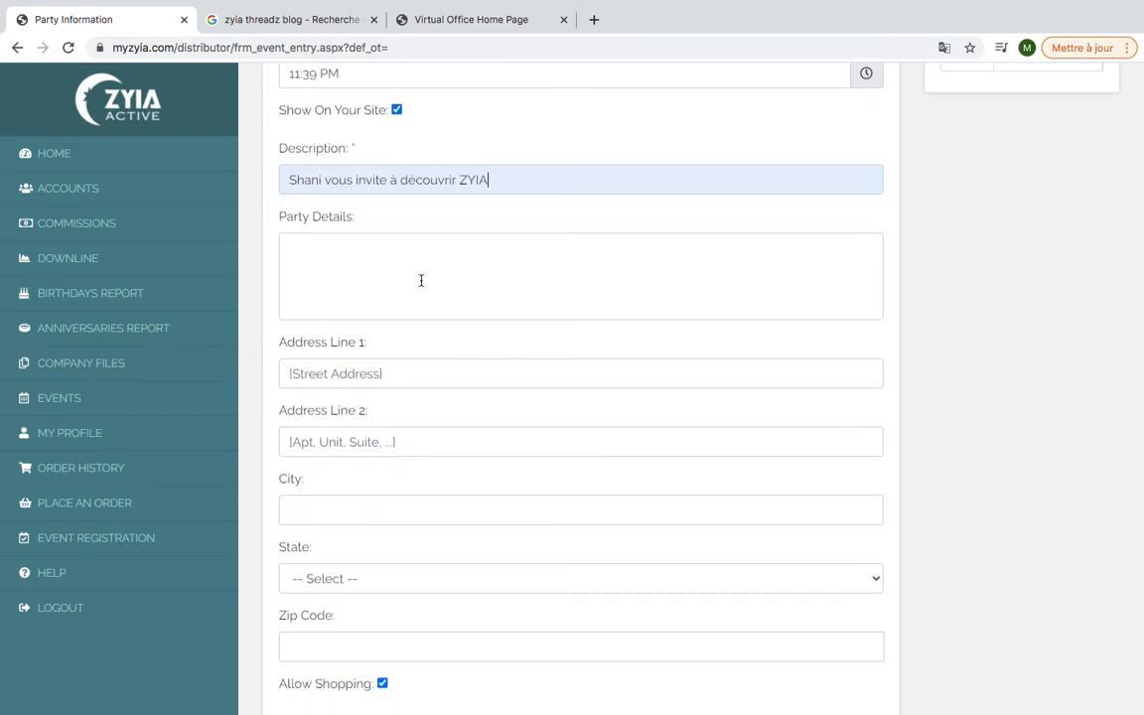
left_click(421, 280)
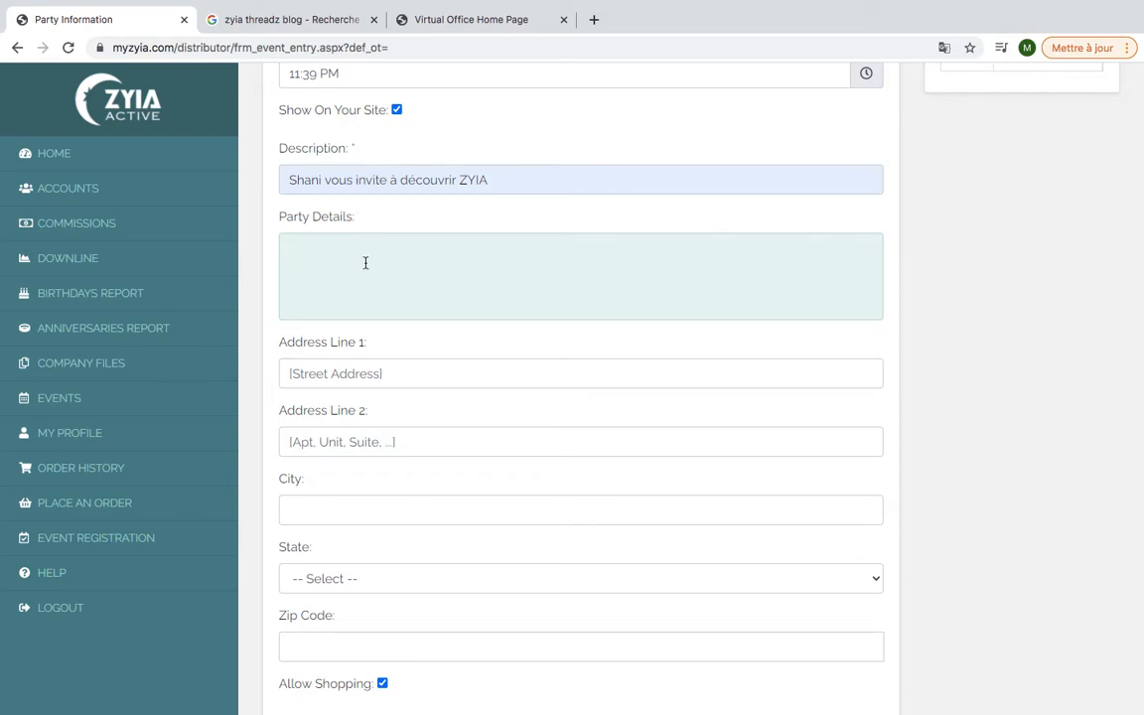
scroll(366, 263, "down", 1)
scroll(366, 262, "down", 3)
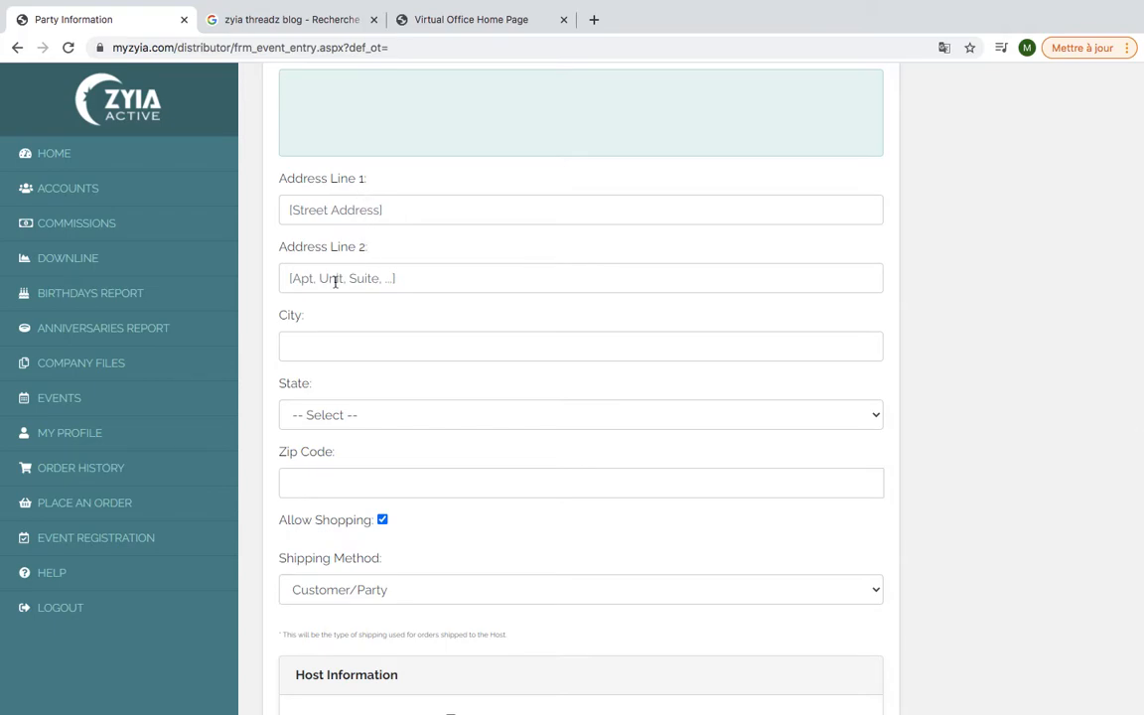
scroll(325, 376, "down", 3)
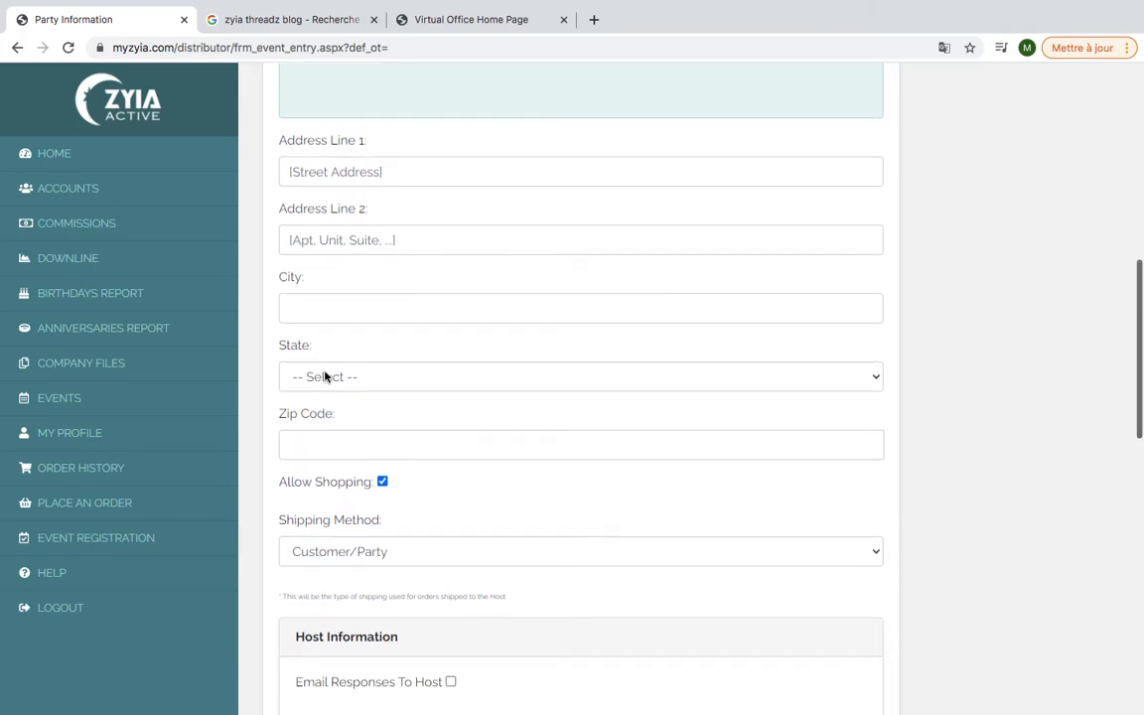
scroll(325, 375, "down", 3)
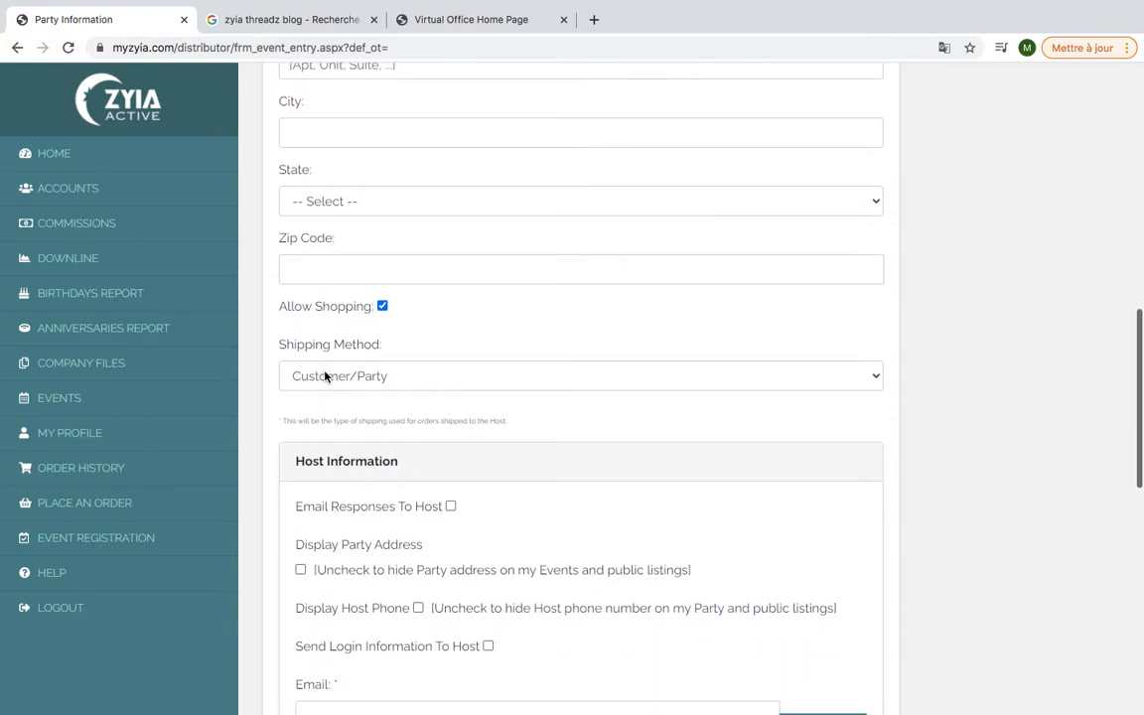
scroll(325, 376, "down", 2)
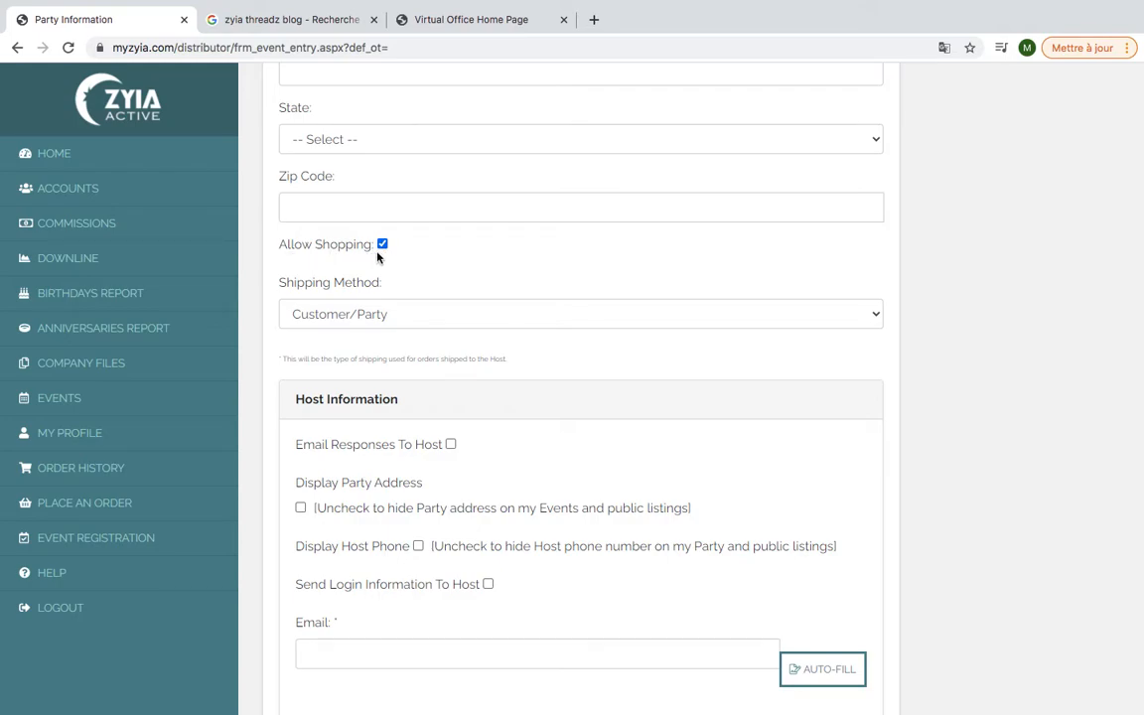
scroll(378, 256, "down", 4)
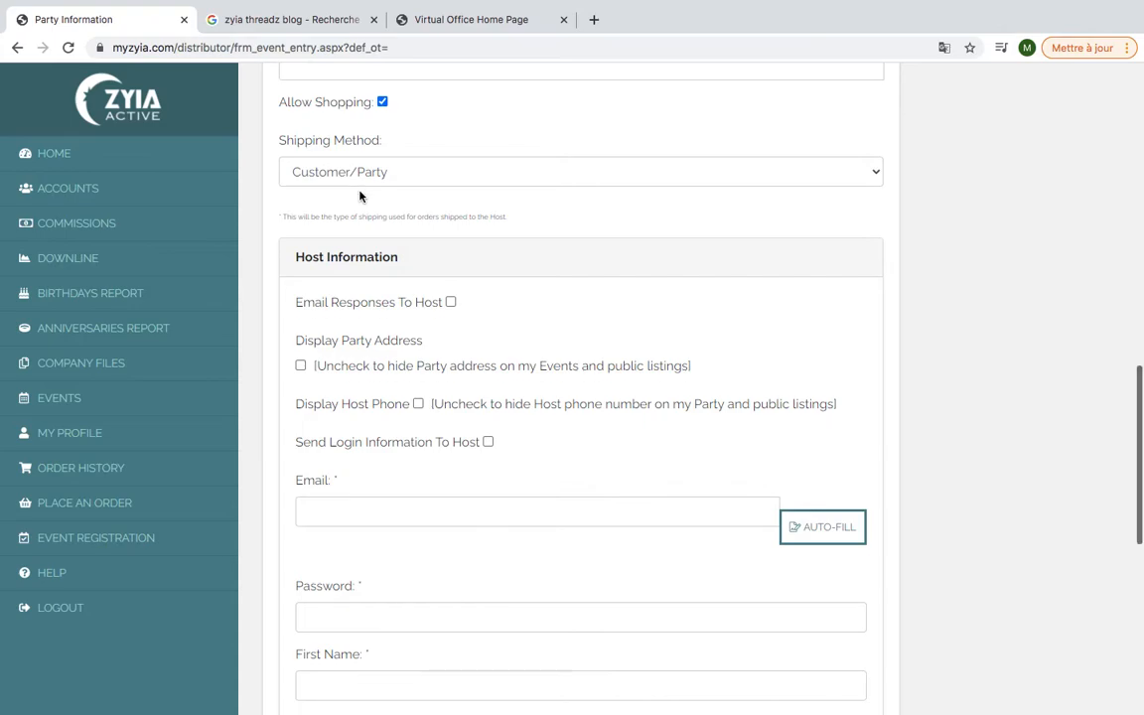
scroll(359, 196, "down", 1)
left_click(377, 157)
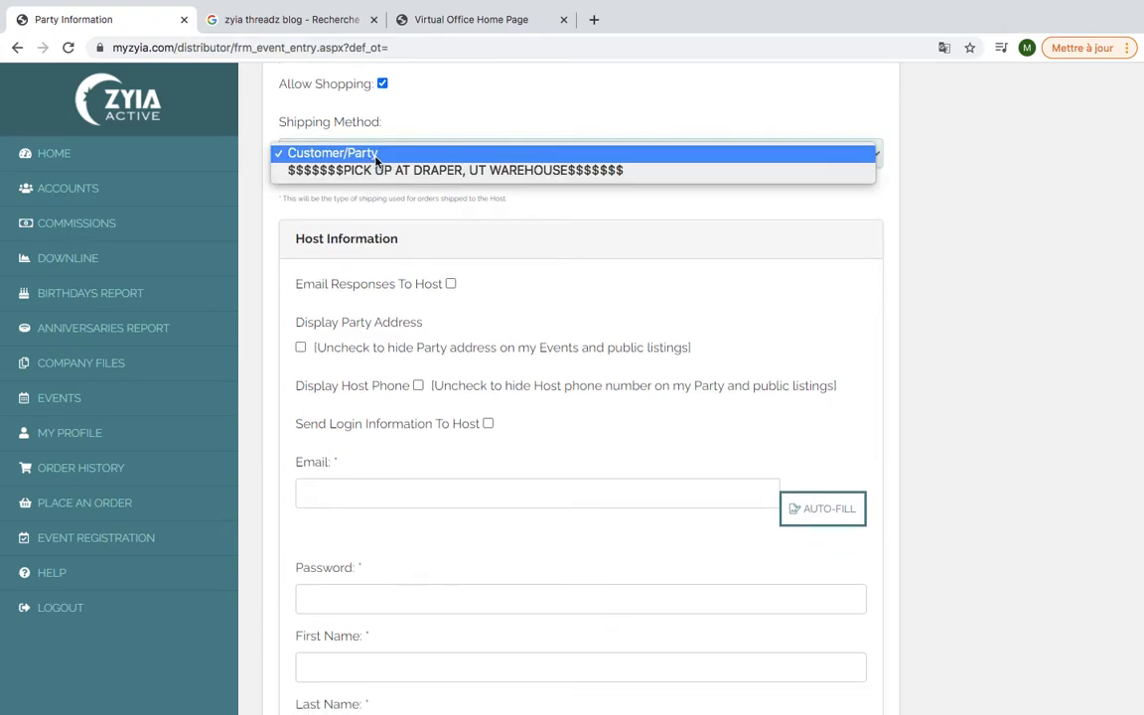
left_click(377, 154)
scroll(376, 161, "down", 4)
scroll(376, 161, "down", 1)
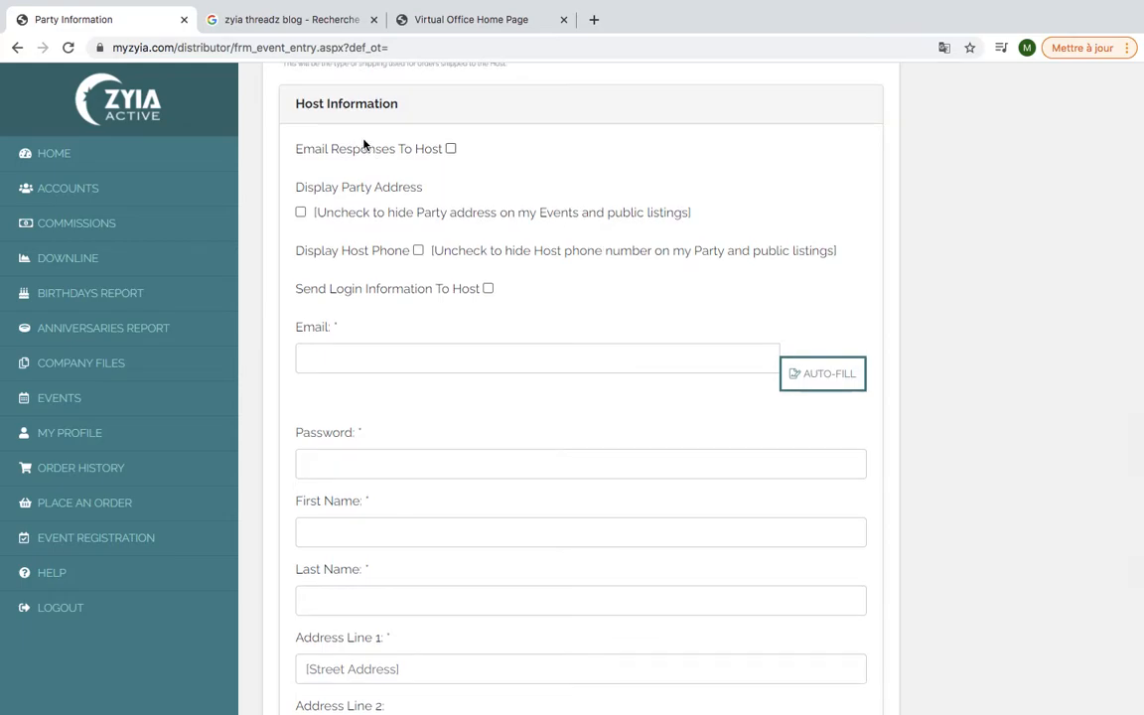
scroll(372, 132, "down", 1)
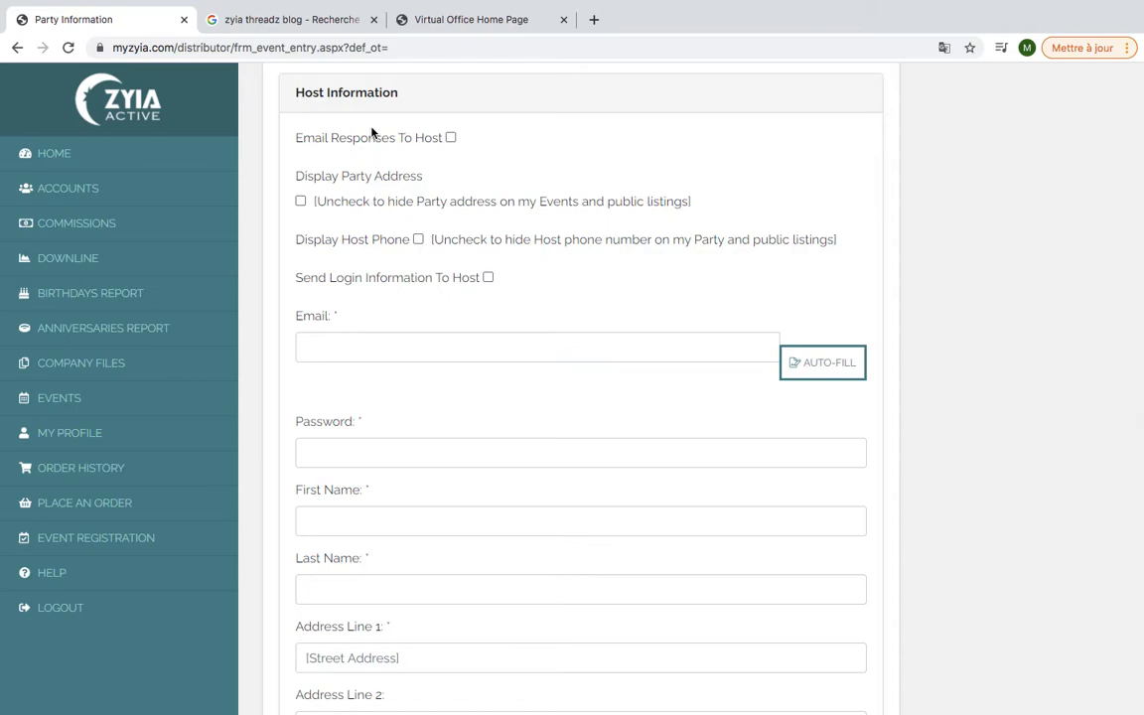
scroll(373, 132, "down", 1)
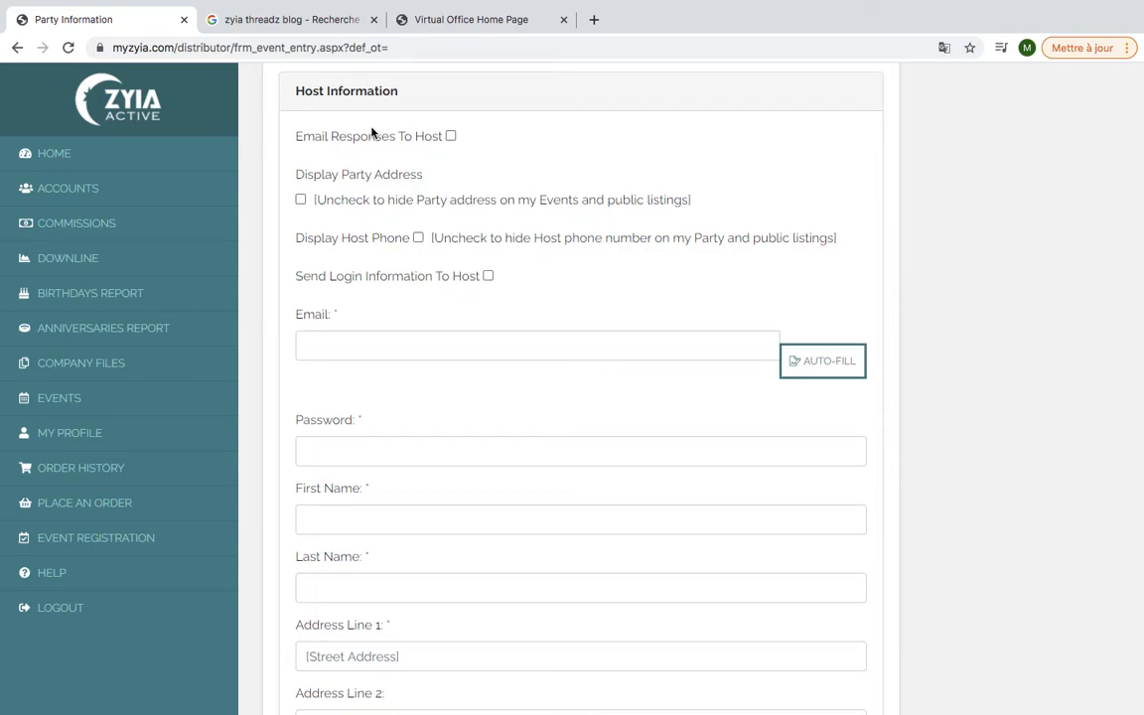
scroll(372, 132, "up", 1)
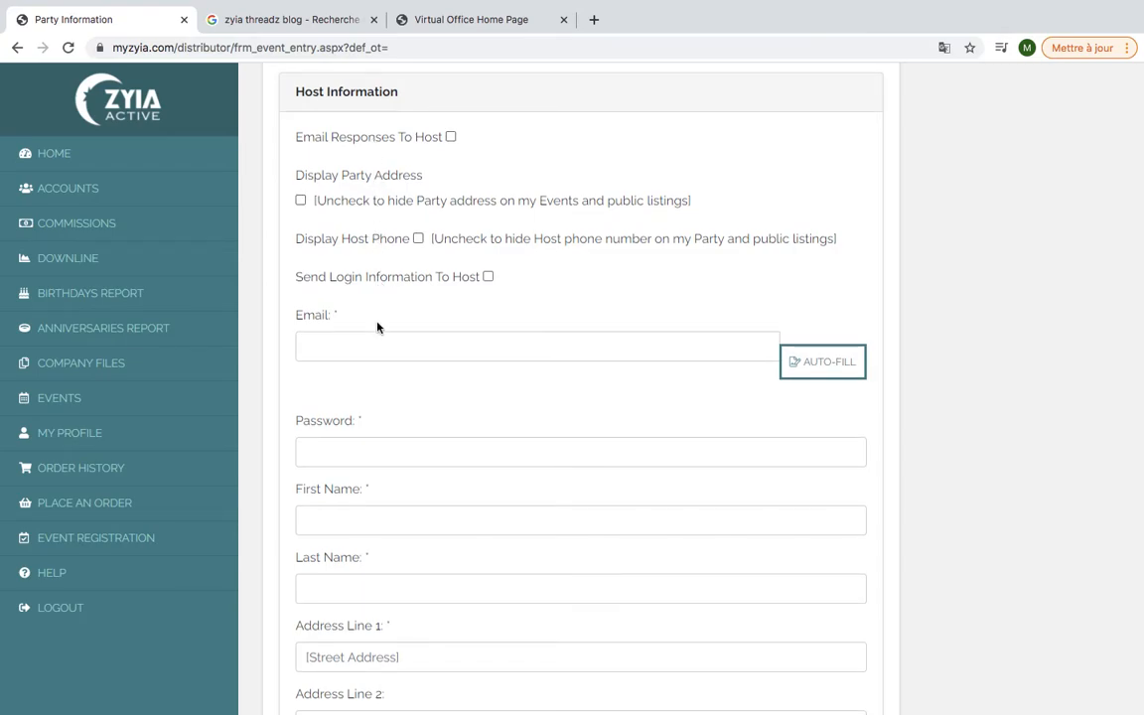
Enter the host's e-mail address and login password
left_click(378, 349)
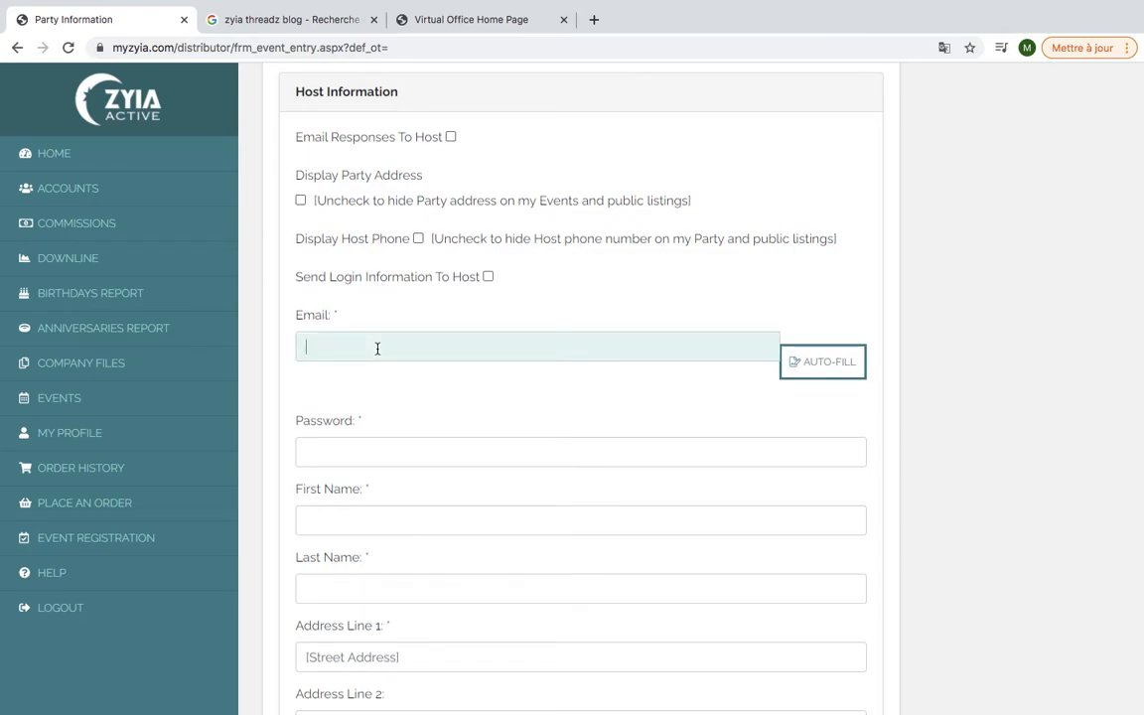
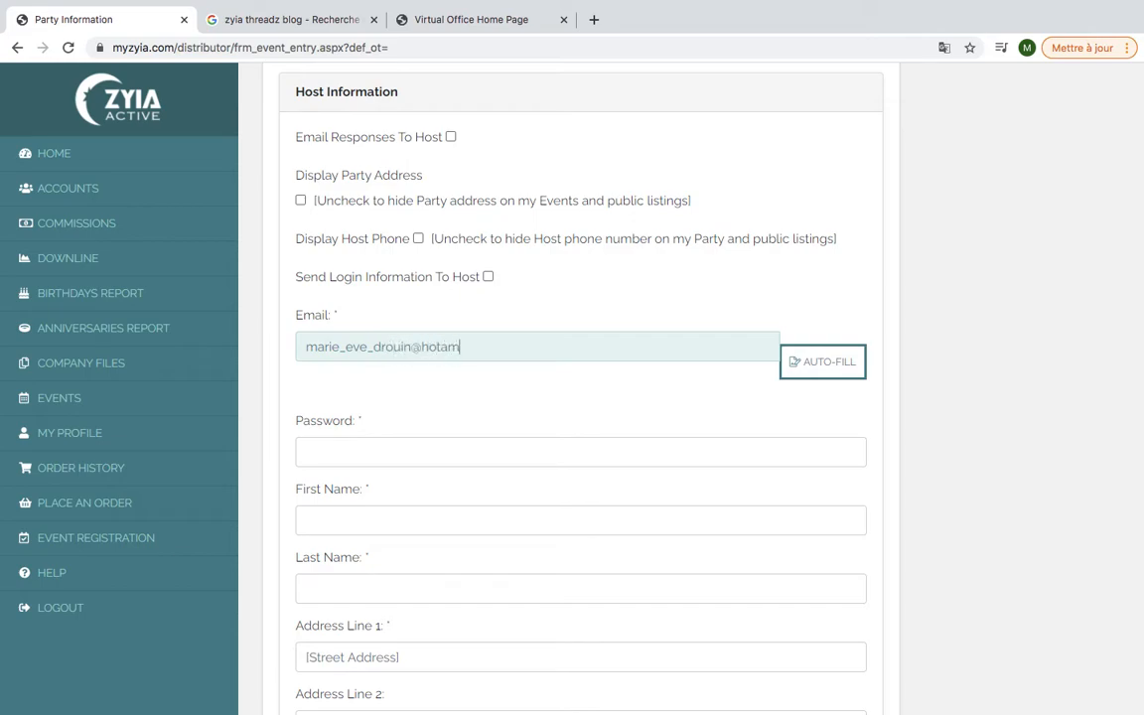
scroll(422, 434, "down", 2)
scroll(422, 434, "down", 1)
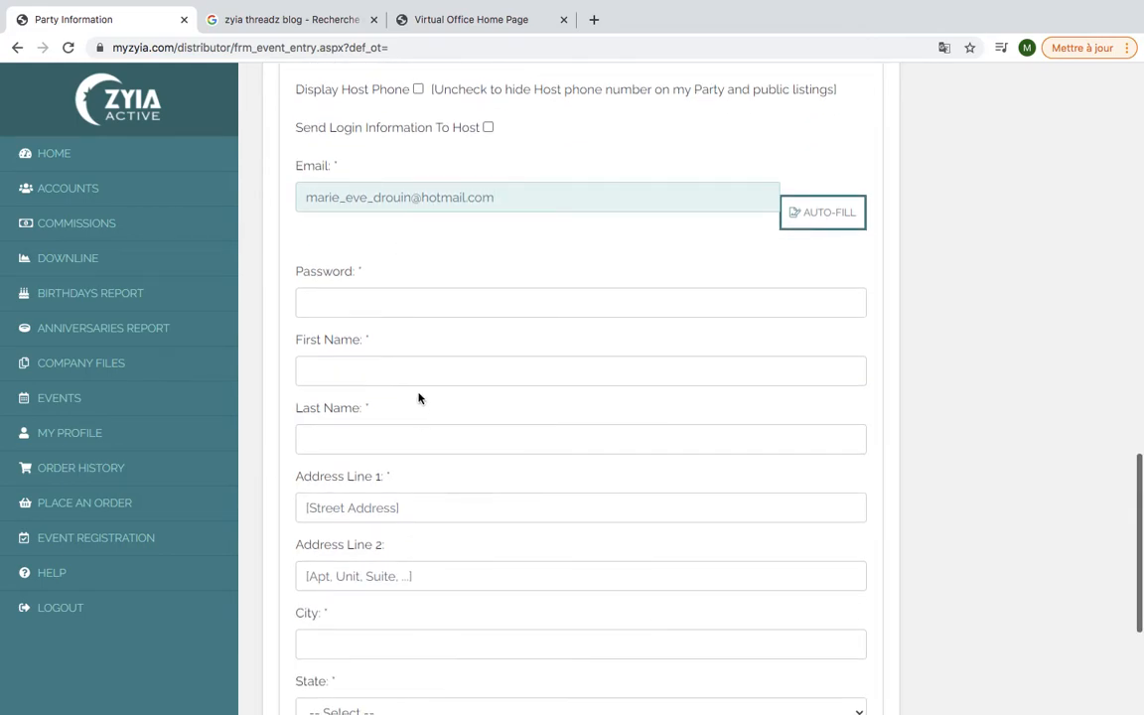
left_click(408, 294)
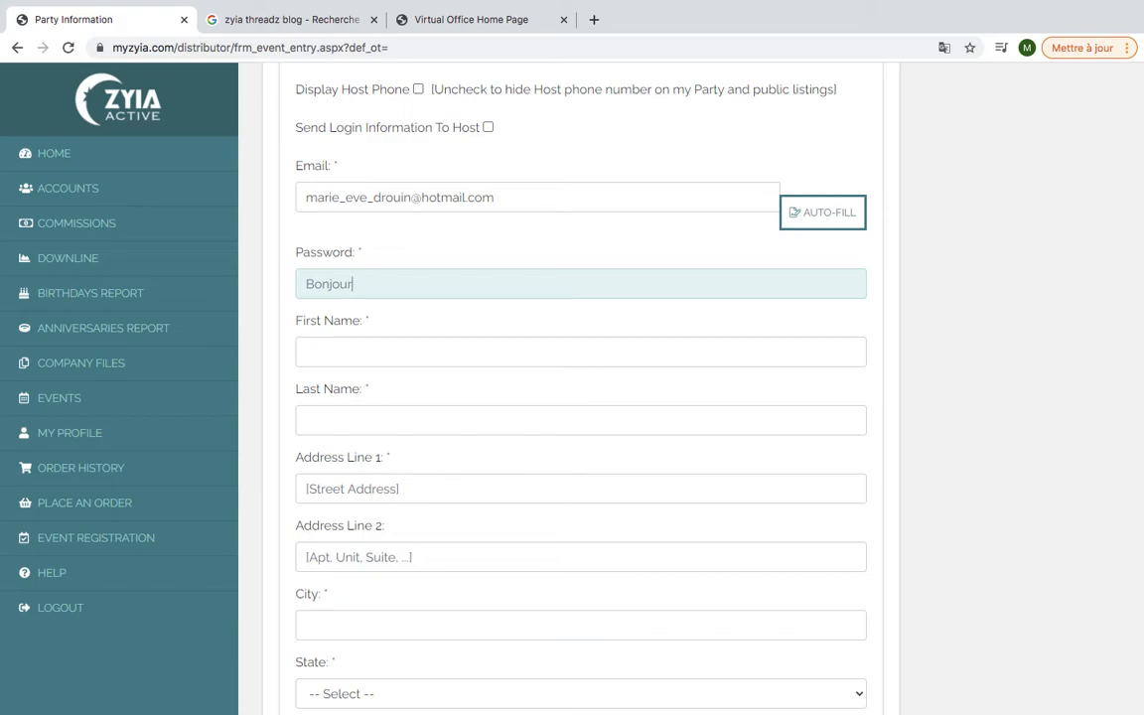
Type the host's first name and last name into the name fields
left_click(419, 365)
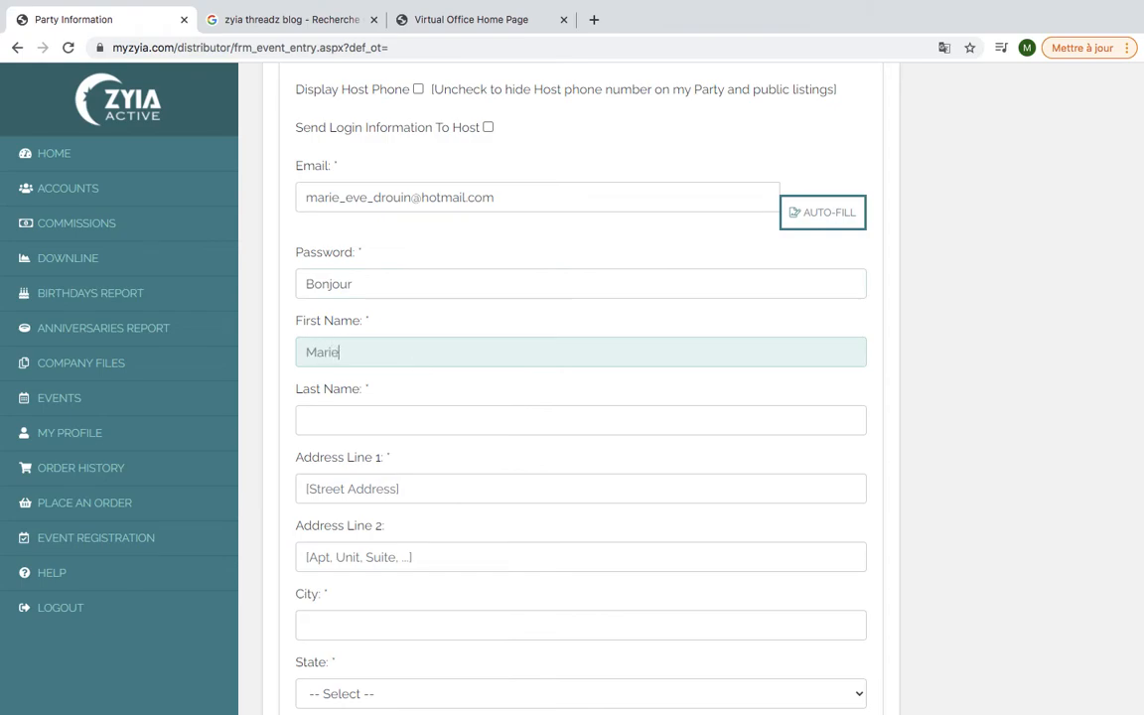
key("Tab")
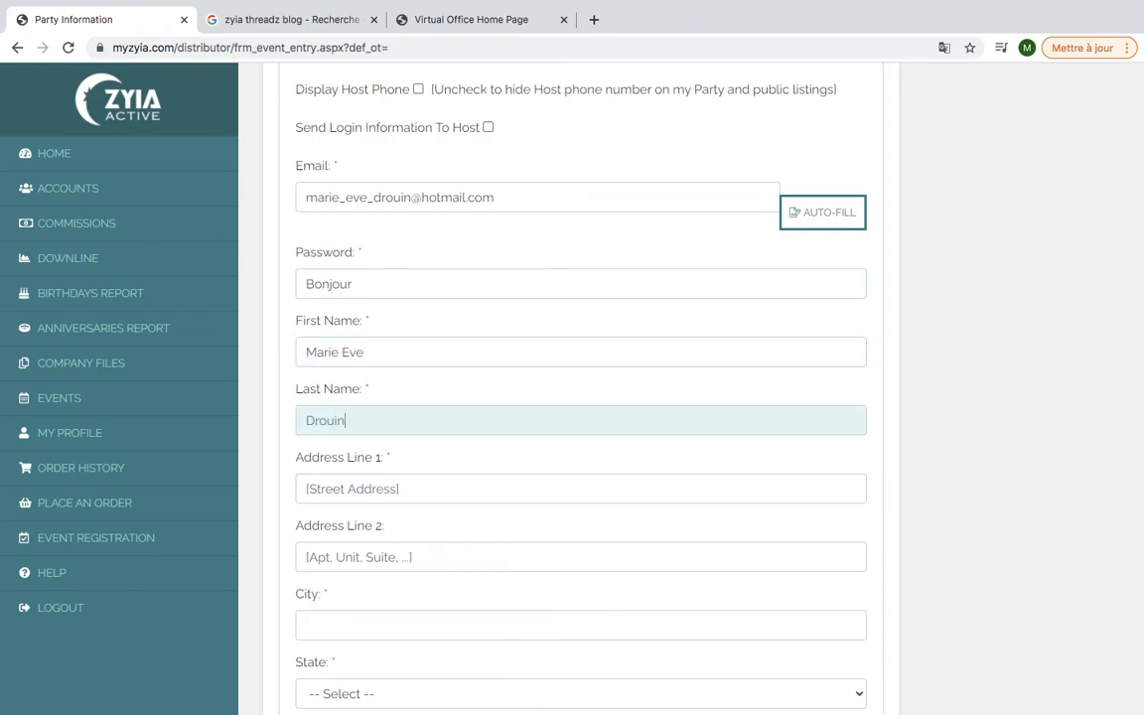
key("Tab")
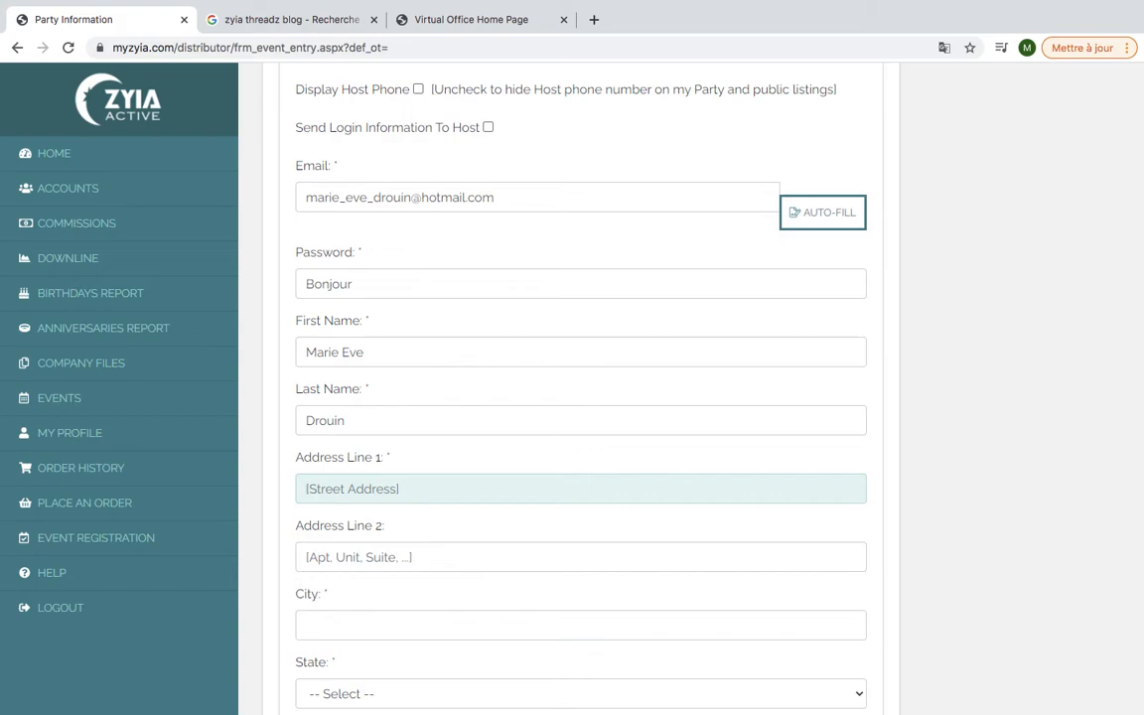
scroll(581, 397, "down", 5)
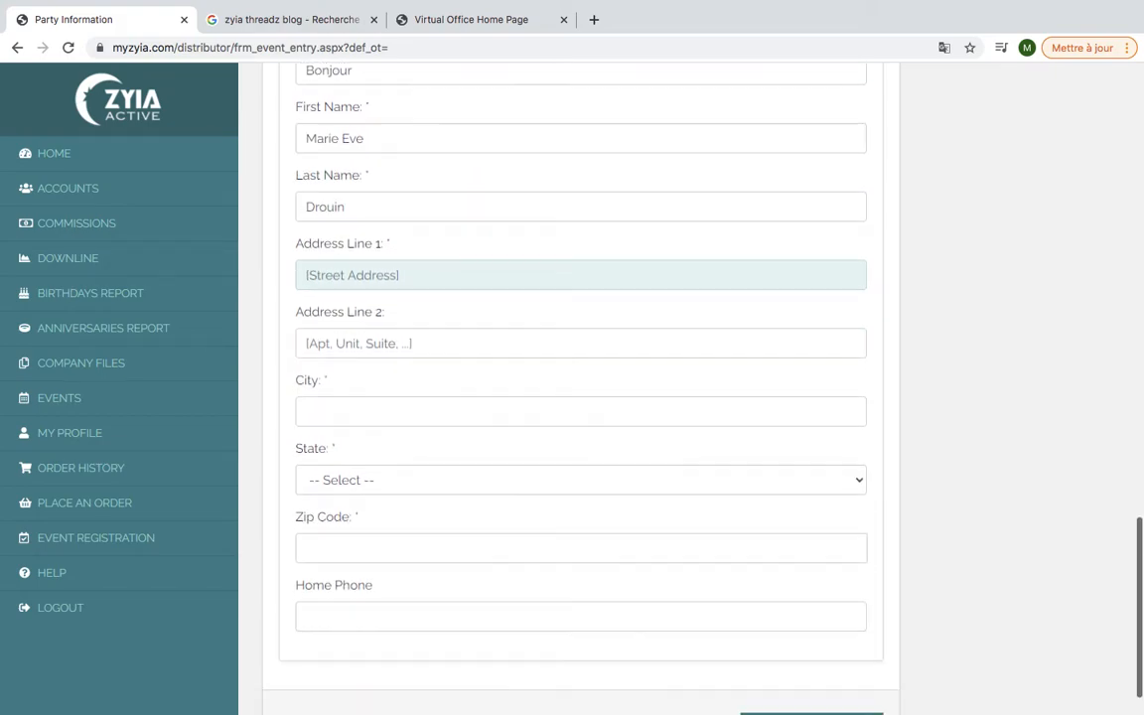
scroll(537, 222, "up", 6)
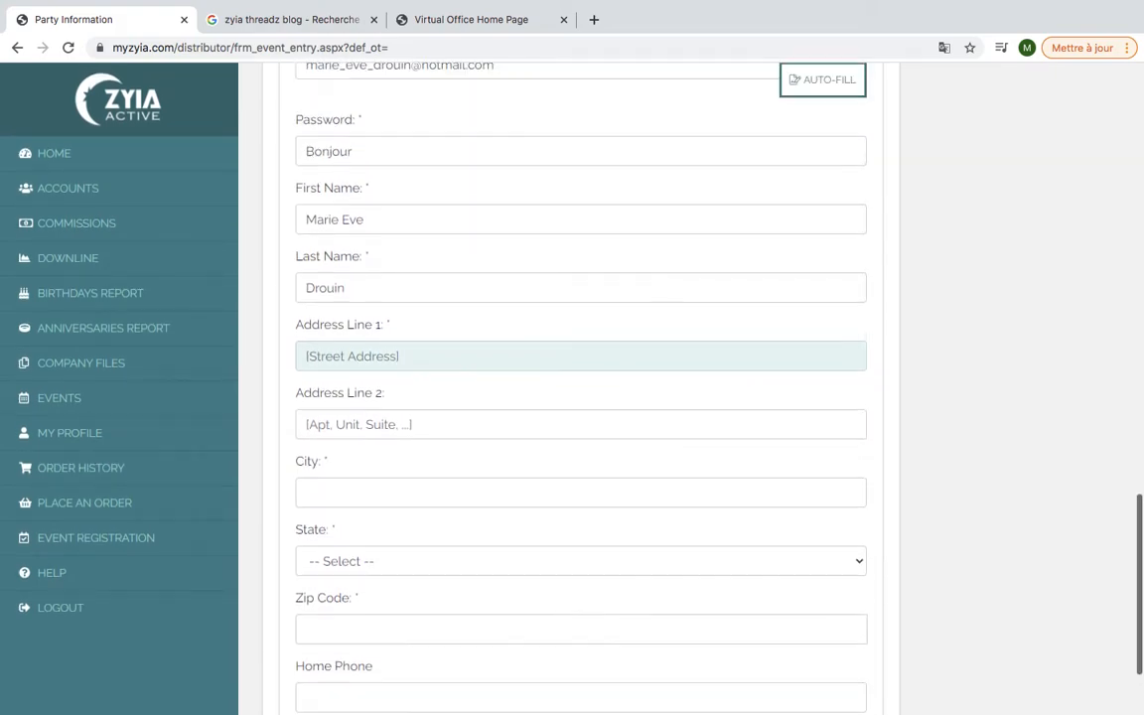
Auto-fill the host details from the second contact in Contact Search
left_click(808, 260)
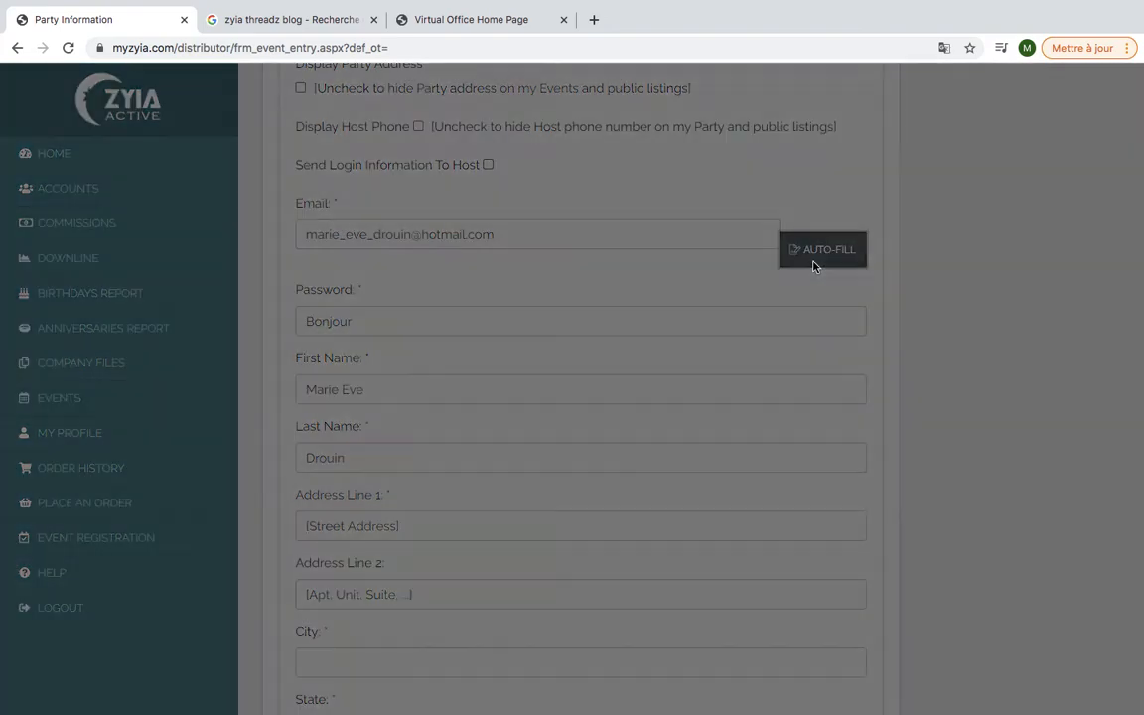
scroll(655, 397, "down", 3)
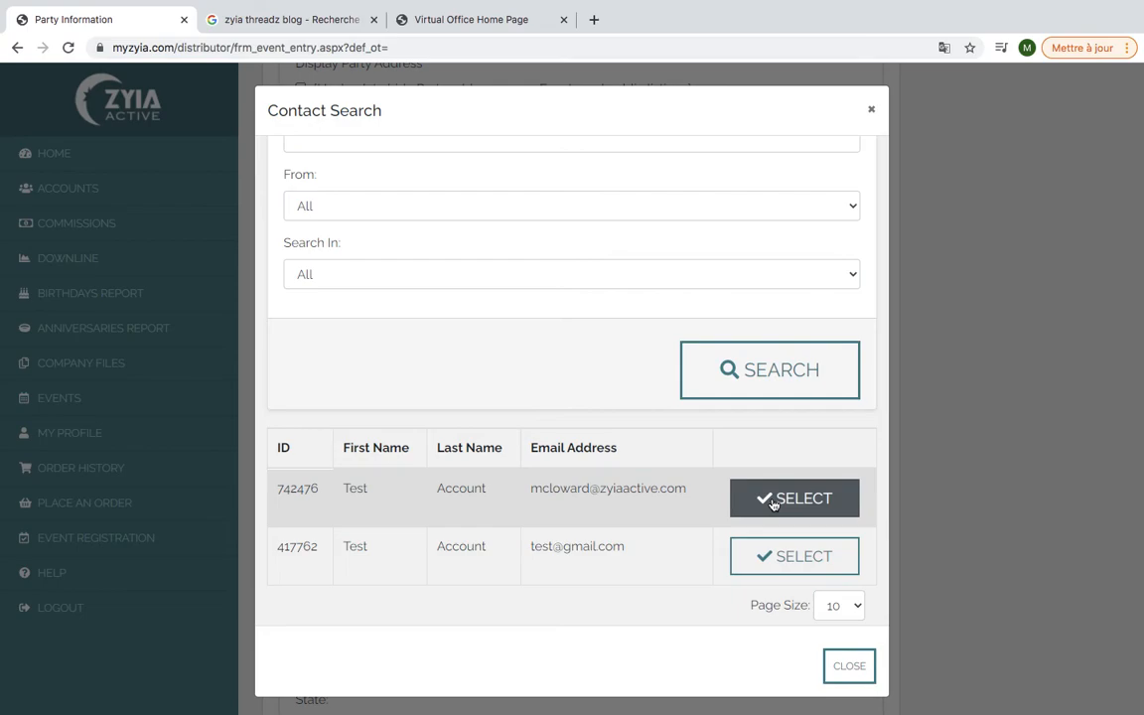
left_click(795, 556)
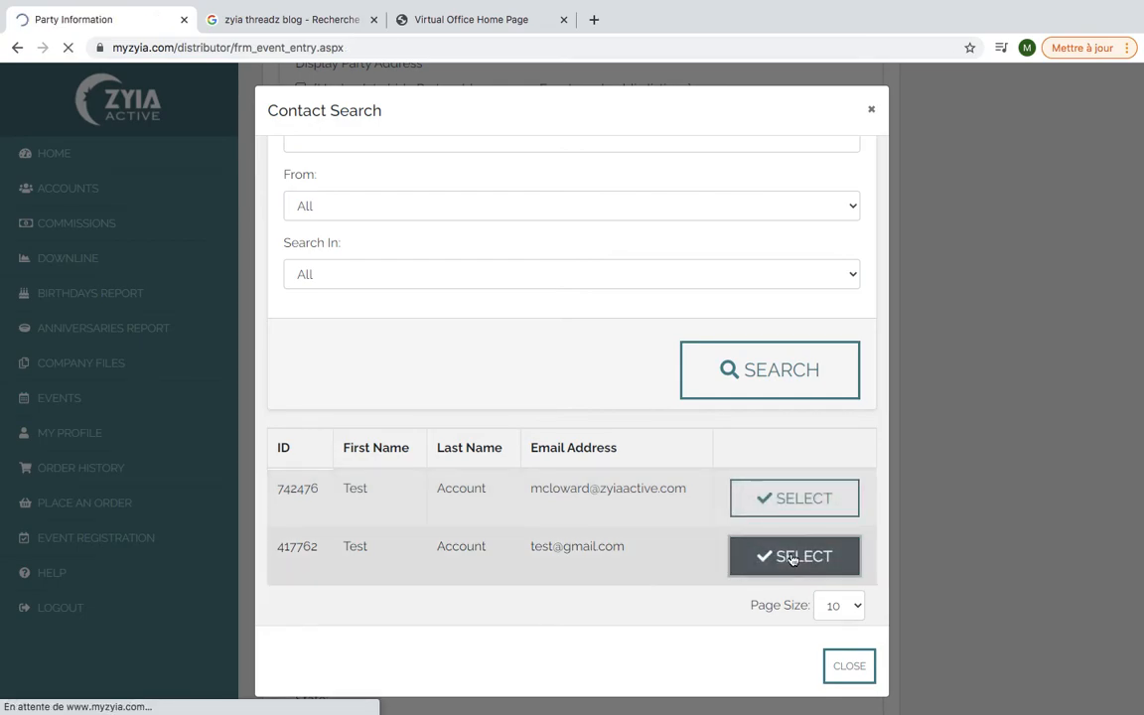
scroll(793, 560, "down", 5)
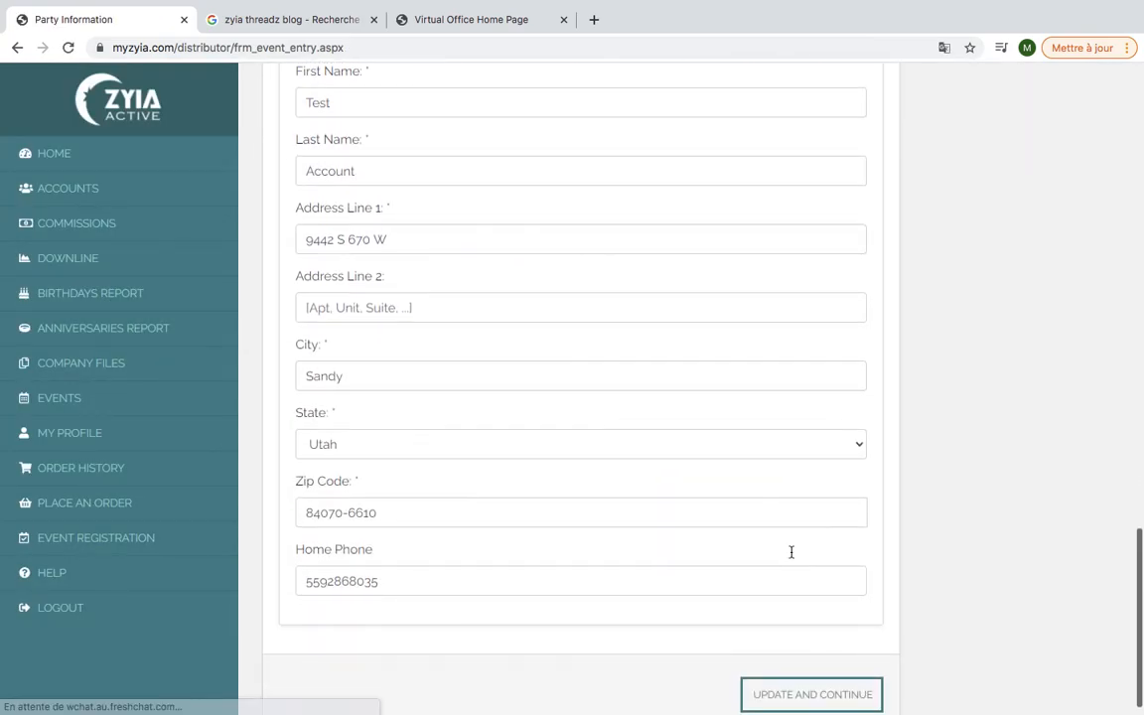
scroll(792, 553, "up", 5)
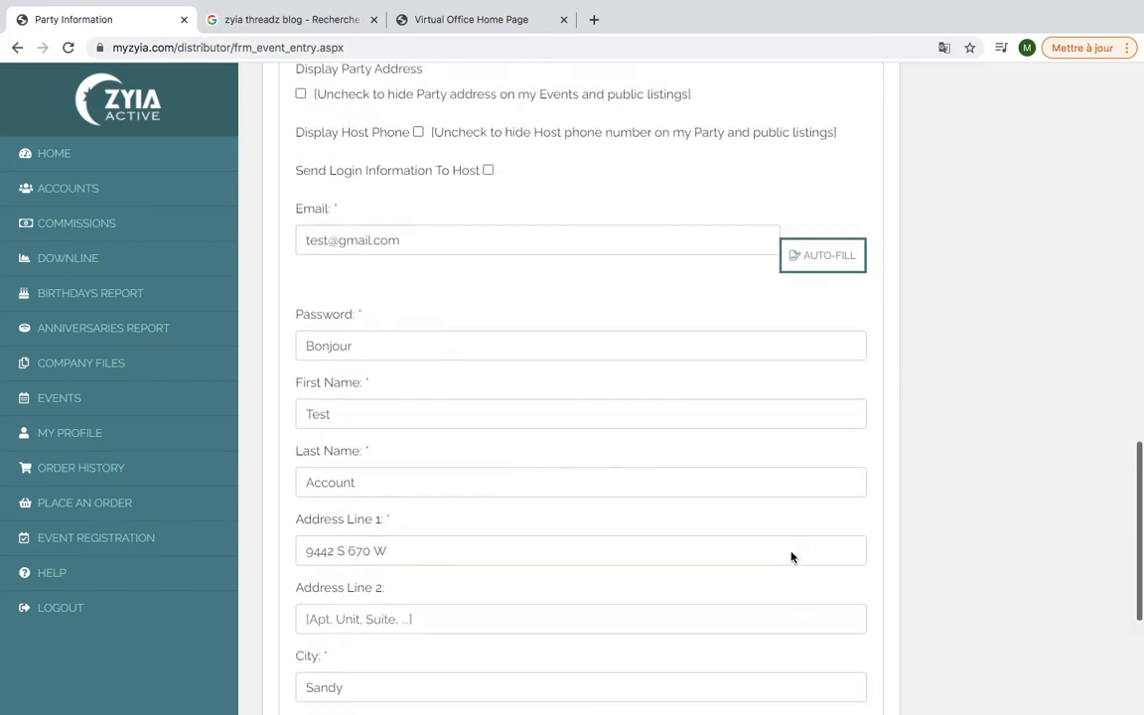
scroll(792, 556, "down", 2)
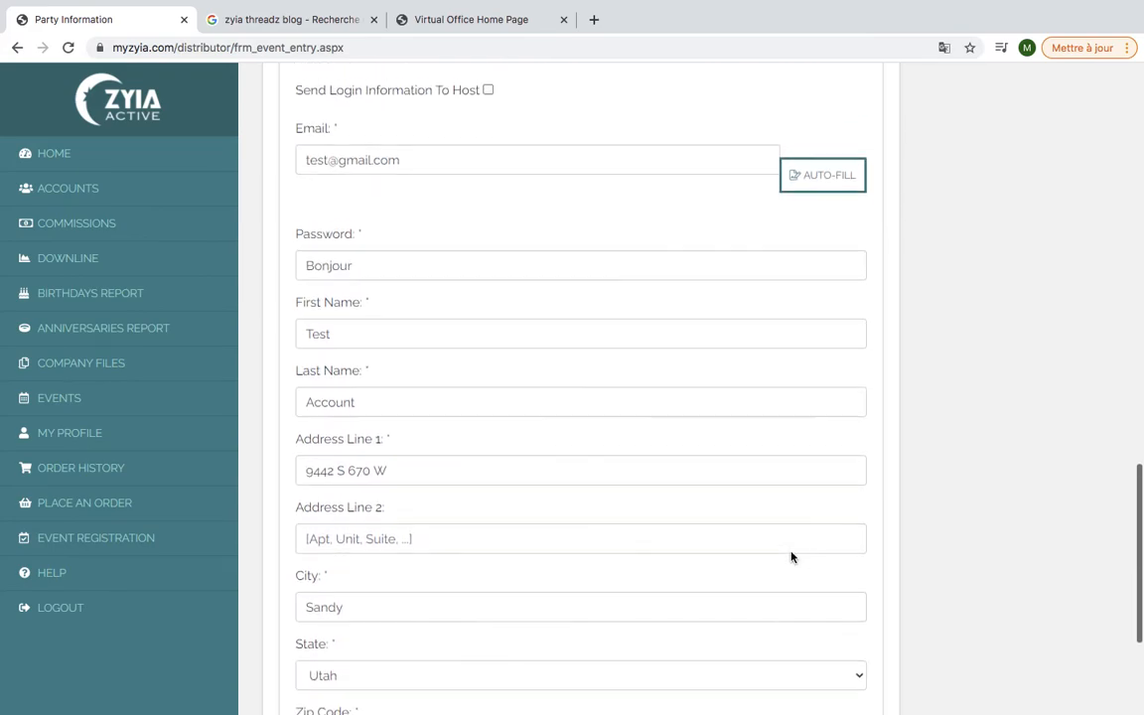
scroll(791, 553, "up", 1)
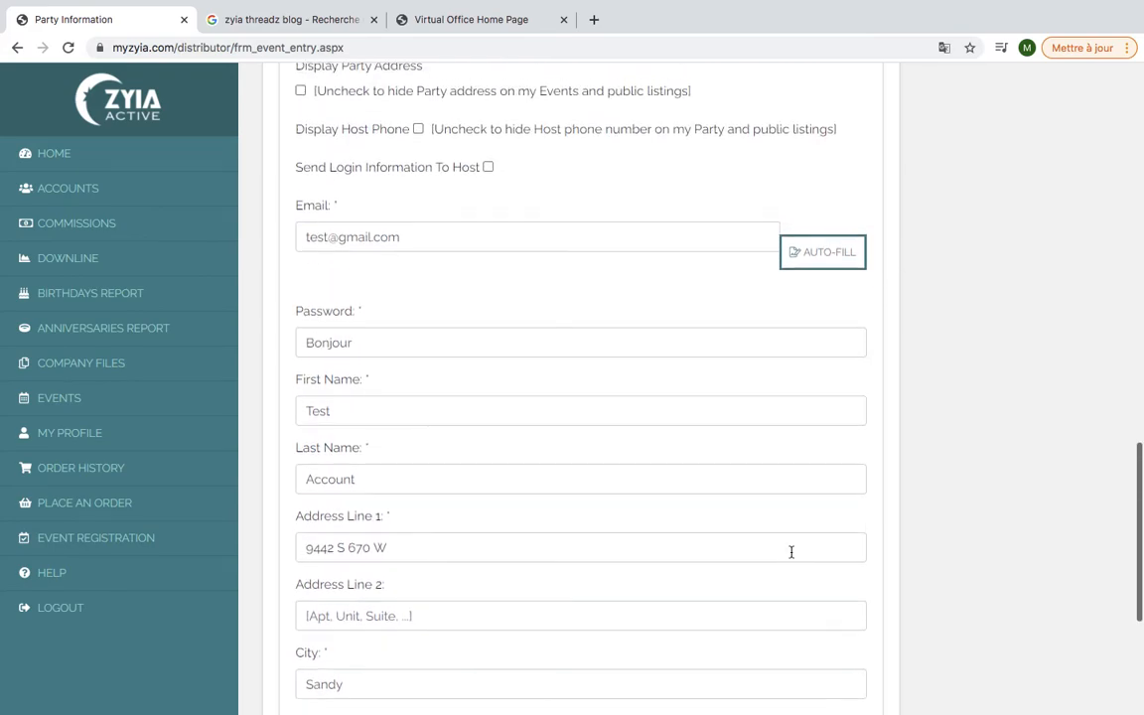
Search contacts by the host's surname and select the single match to fill address and phone
left_click(830, 253)
scroll(711, 367, "down", 1)
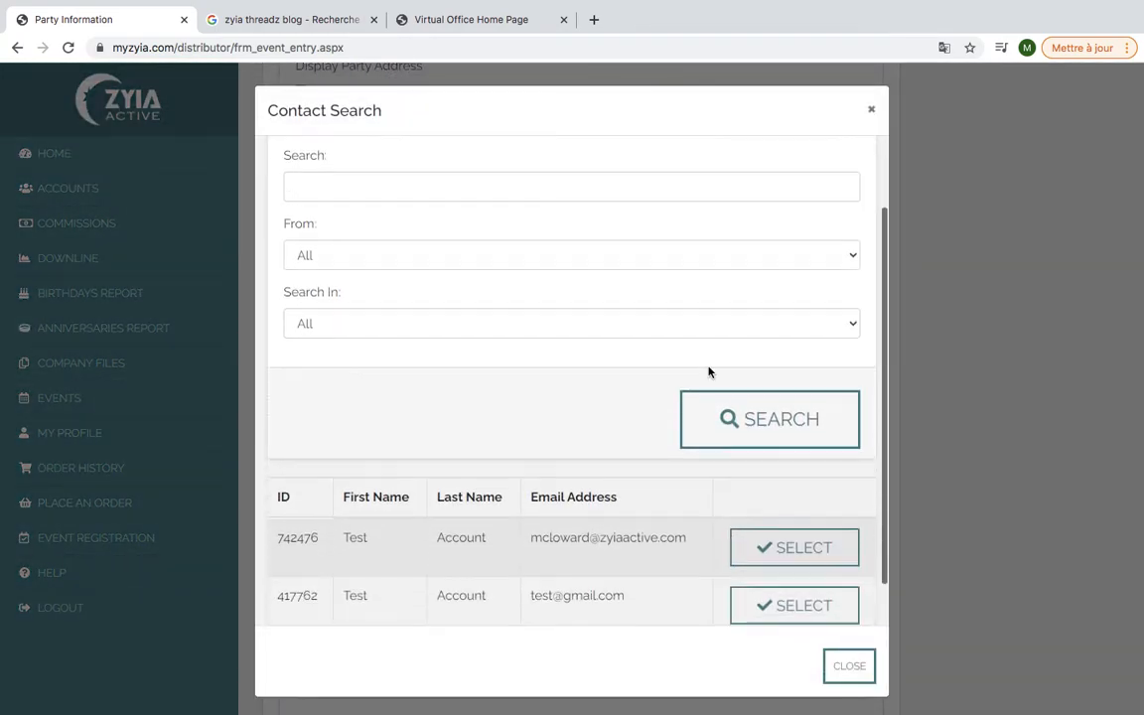
scroll(708, 372, "down", 1)
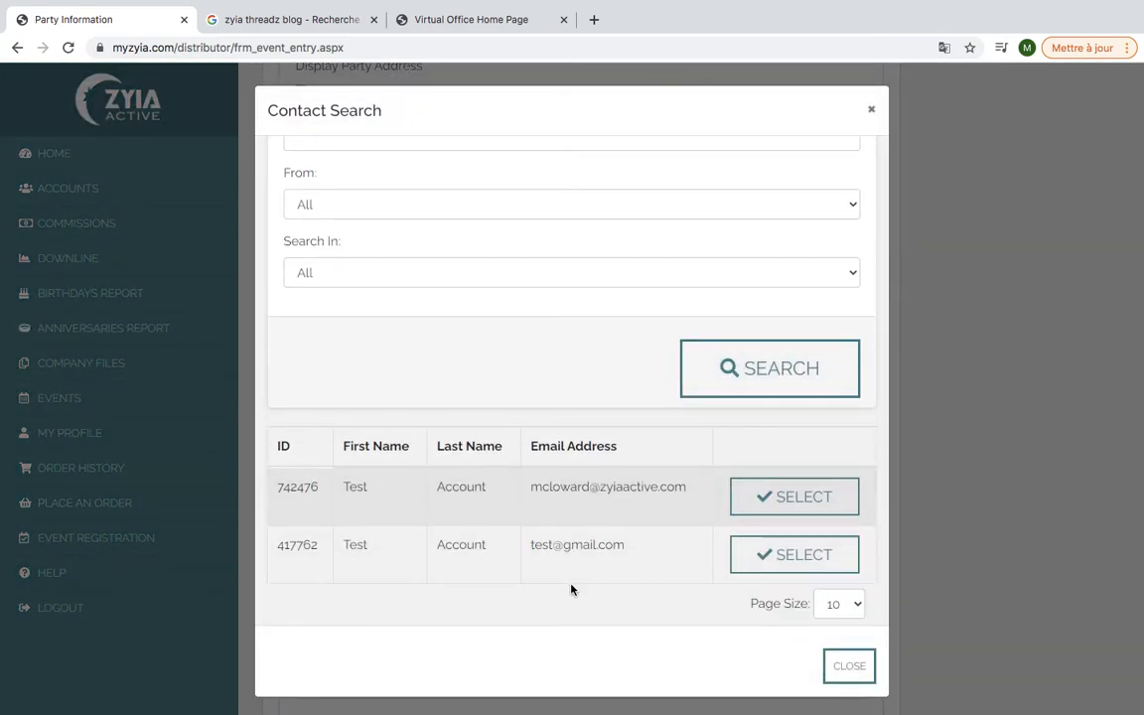
scroll(602, 391, "up", 1)
scroll(602, 391, "down", 1)
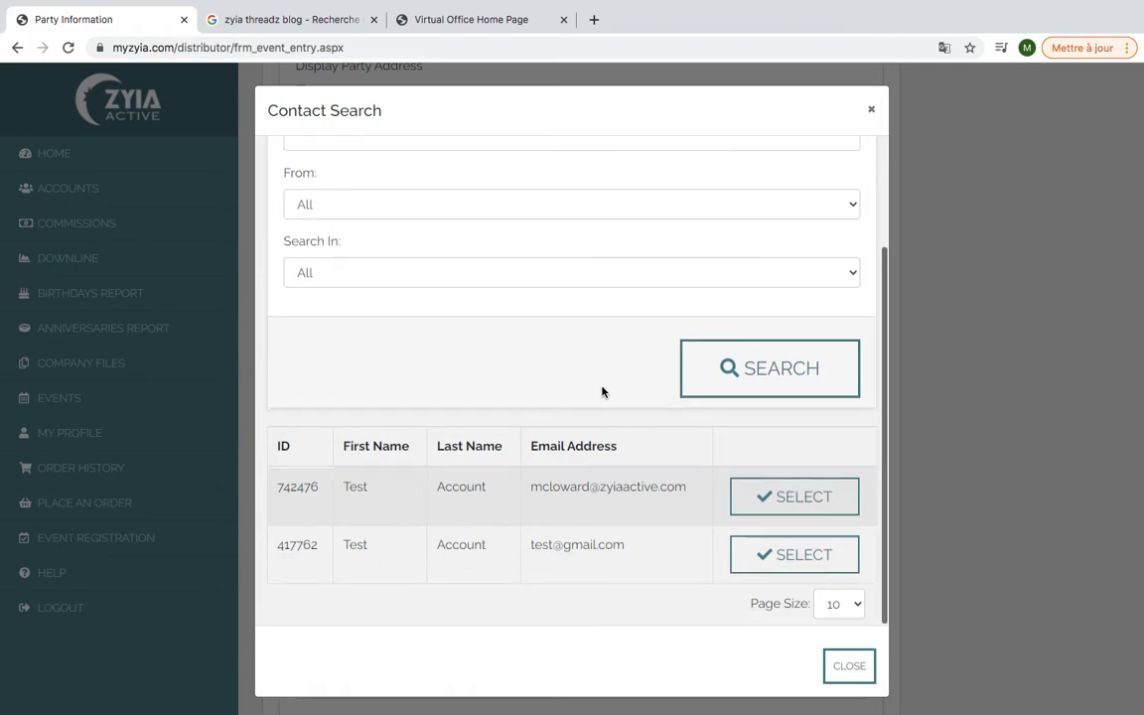
scroll(602, 391, "up", 2)
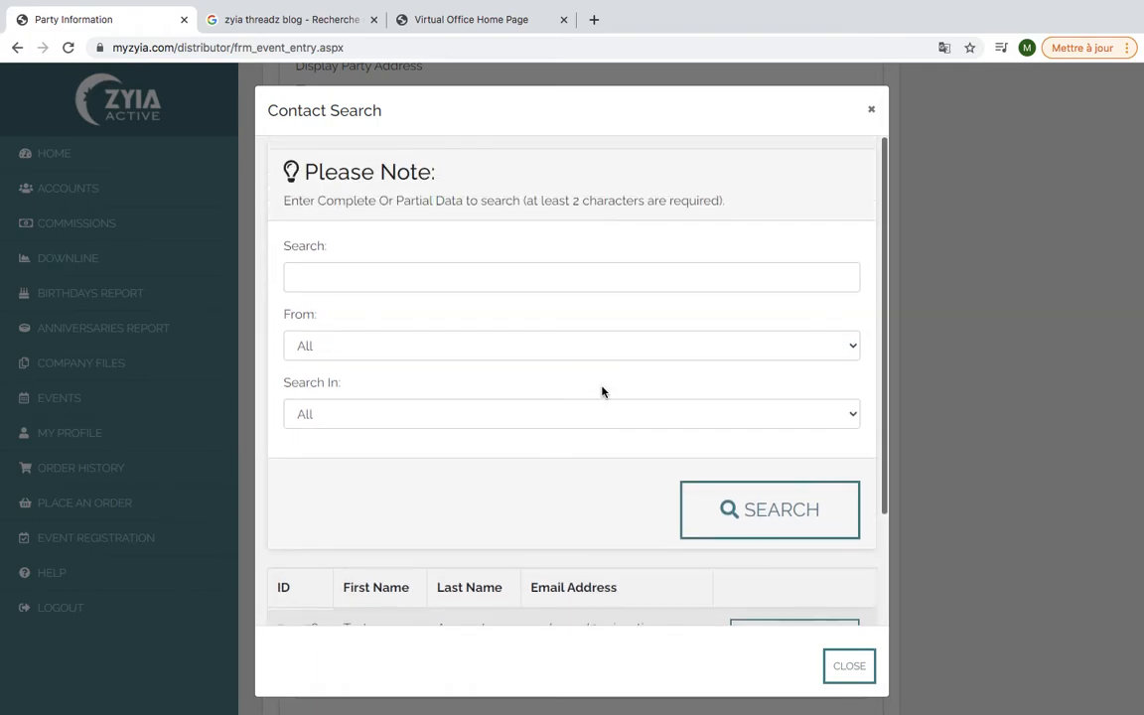
left_click(623, 279)
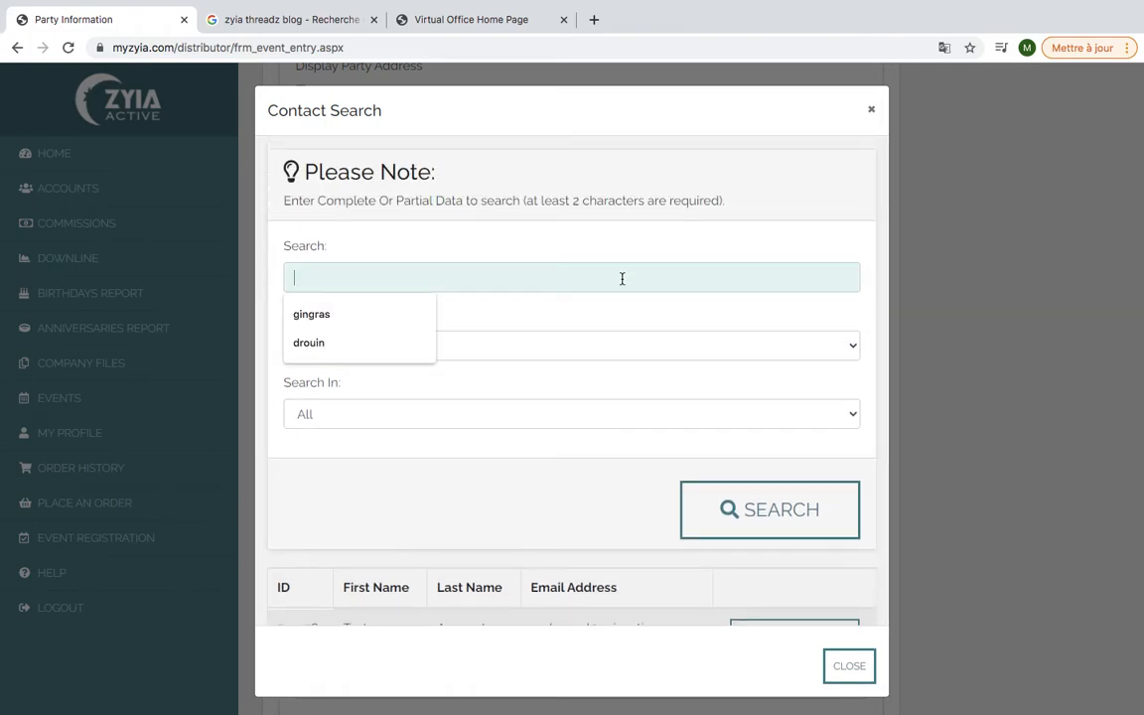
type("cloward")
left_click(729, 507)
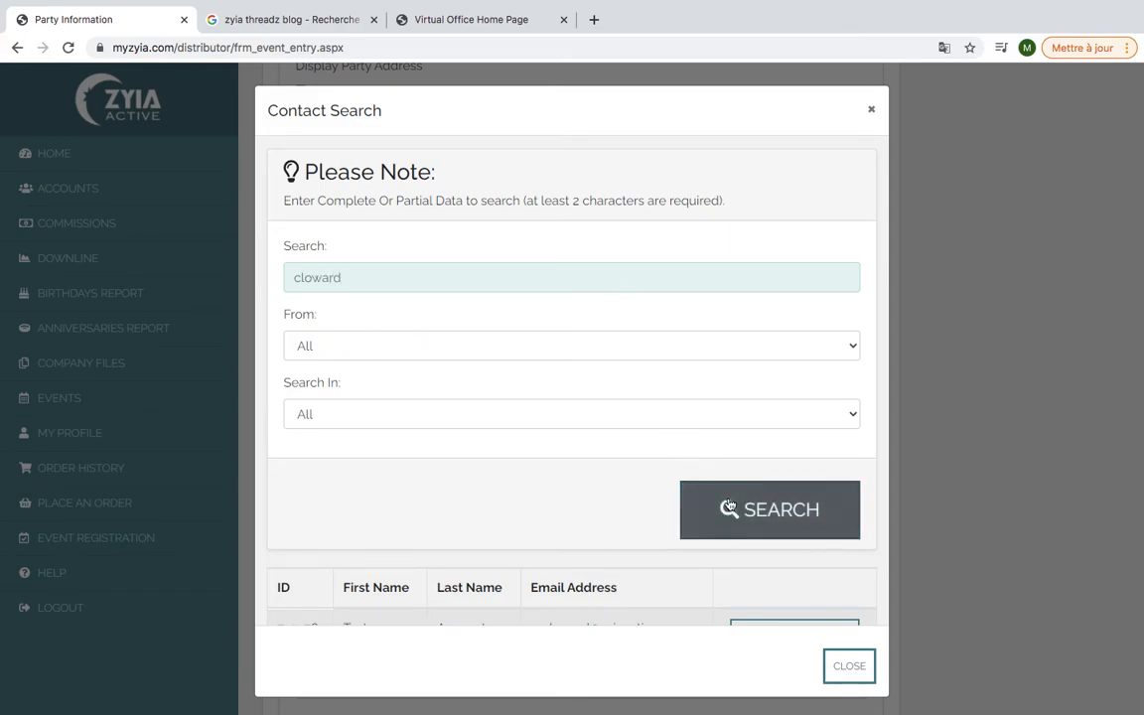
scroll(730, 504, "down", 2)
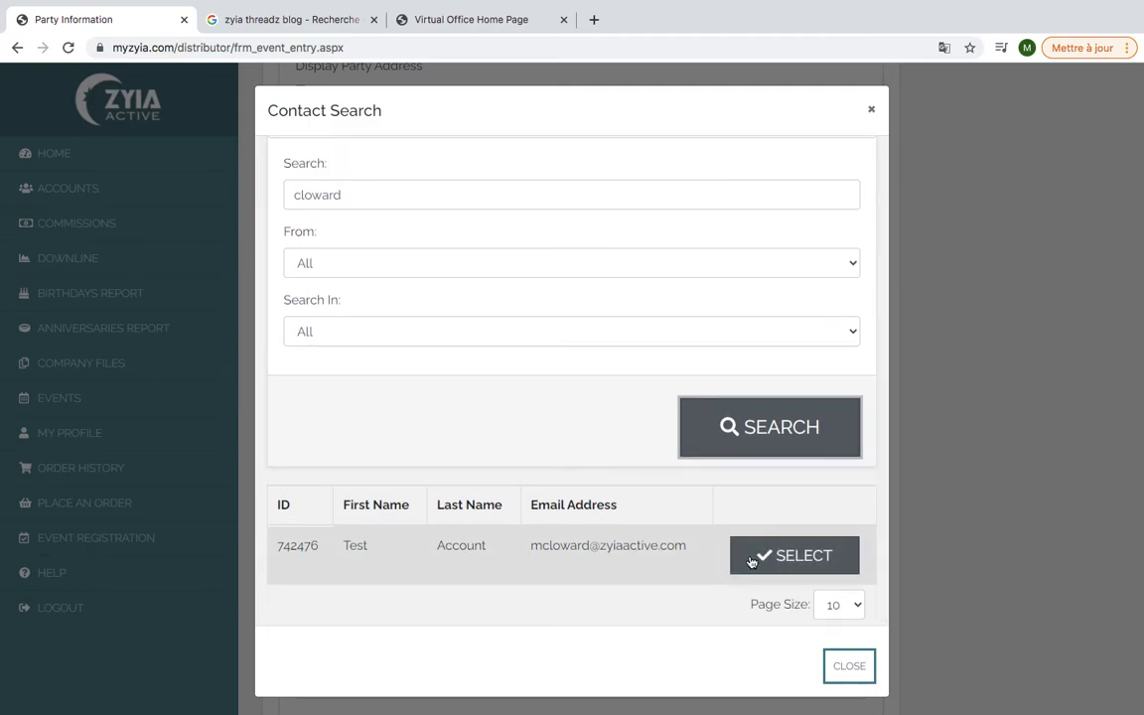
left_click(831, 657)
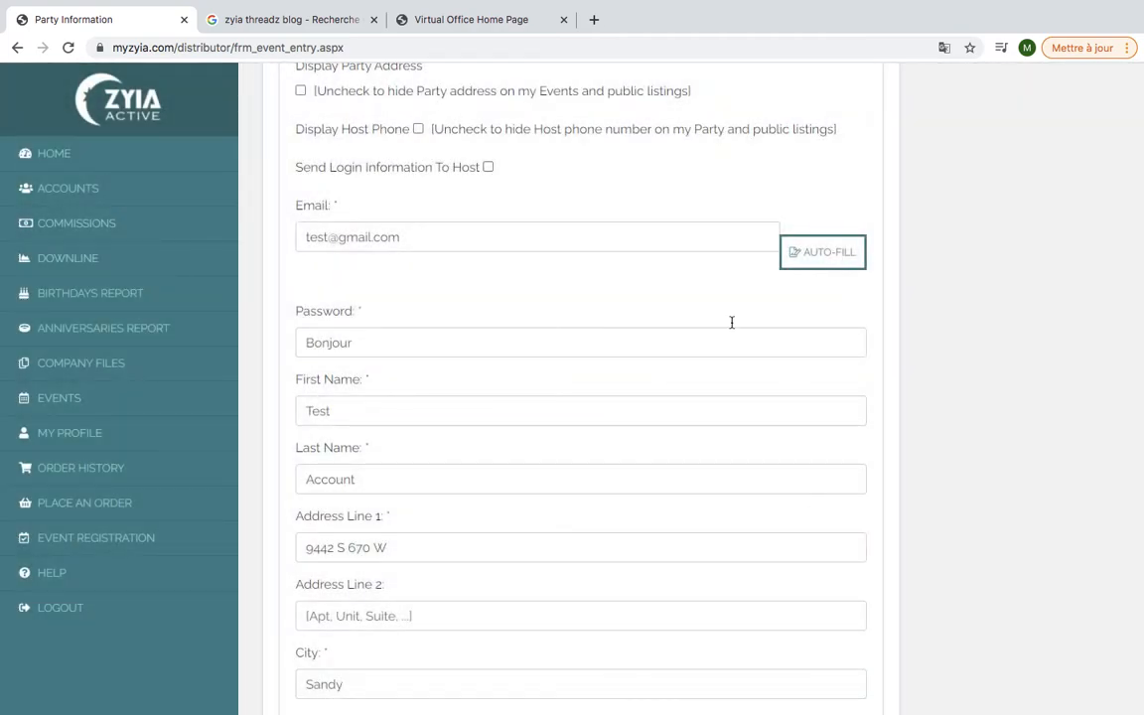
scroll(573, 355, "down", 3)
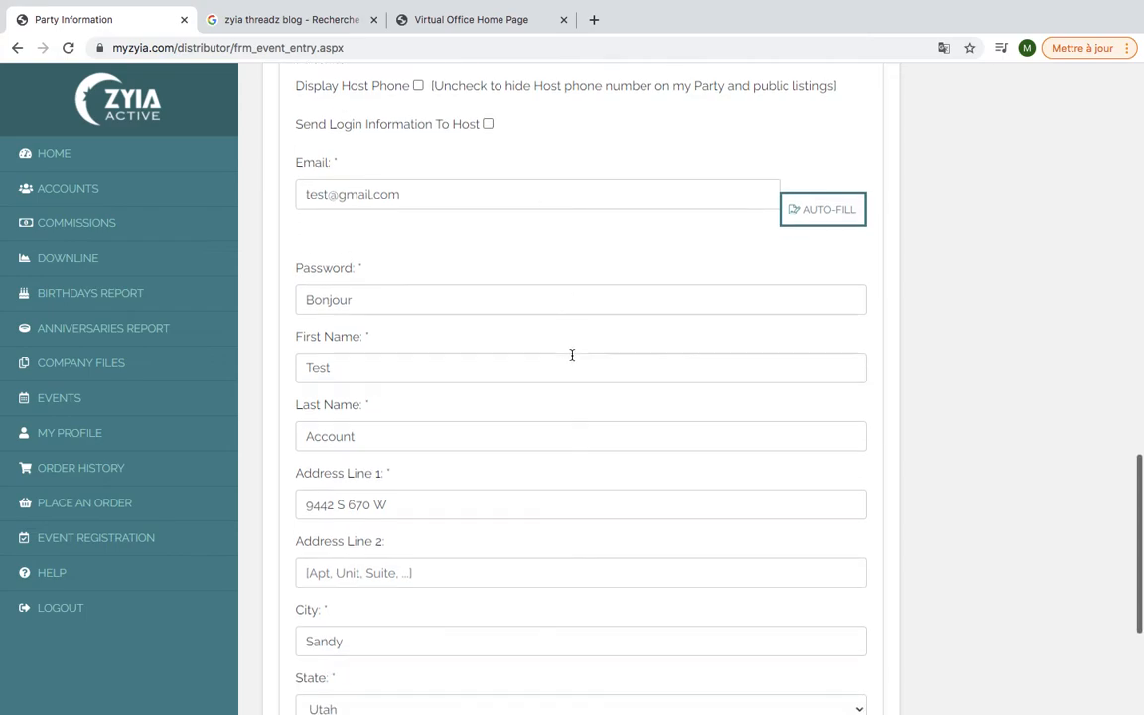
scroll(572, 355, "down", 3)
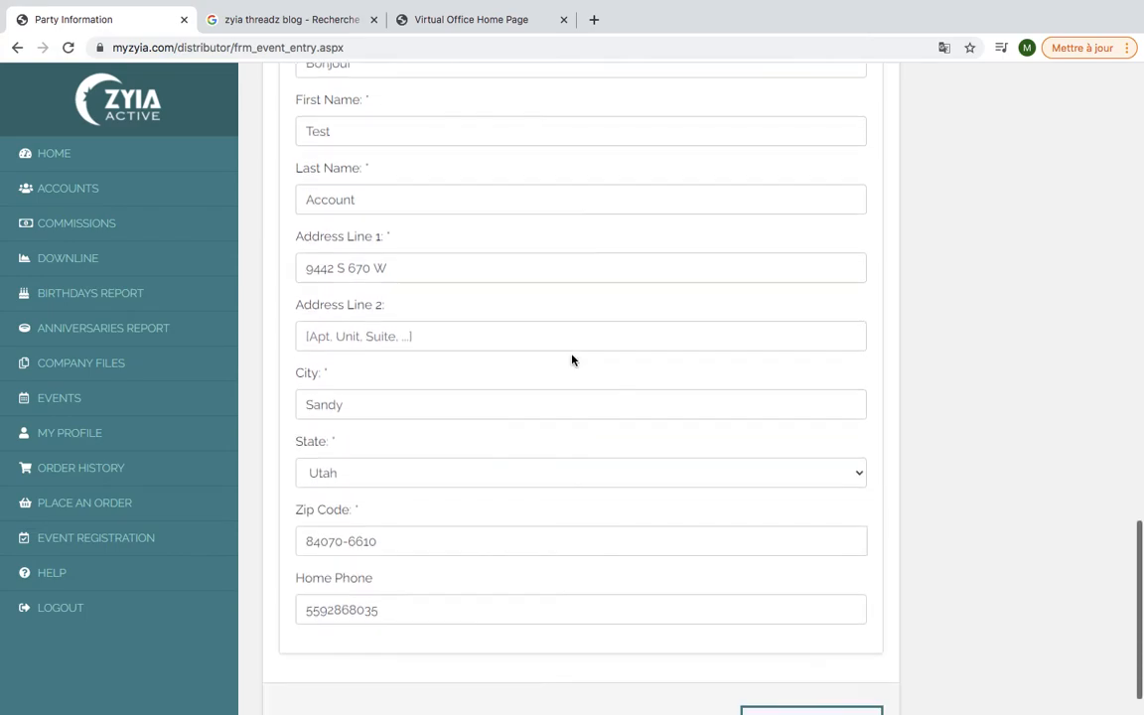
scroll(572, 359, "down", 1)
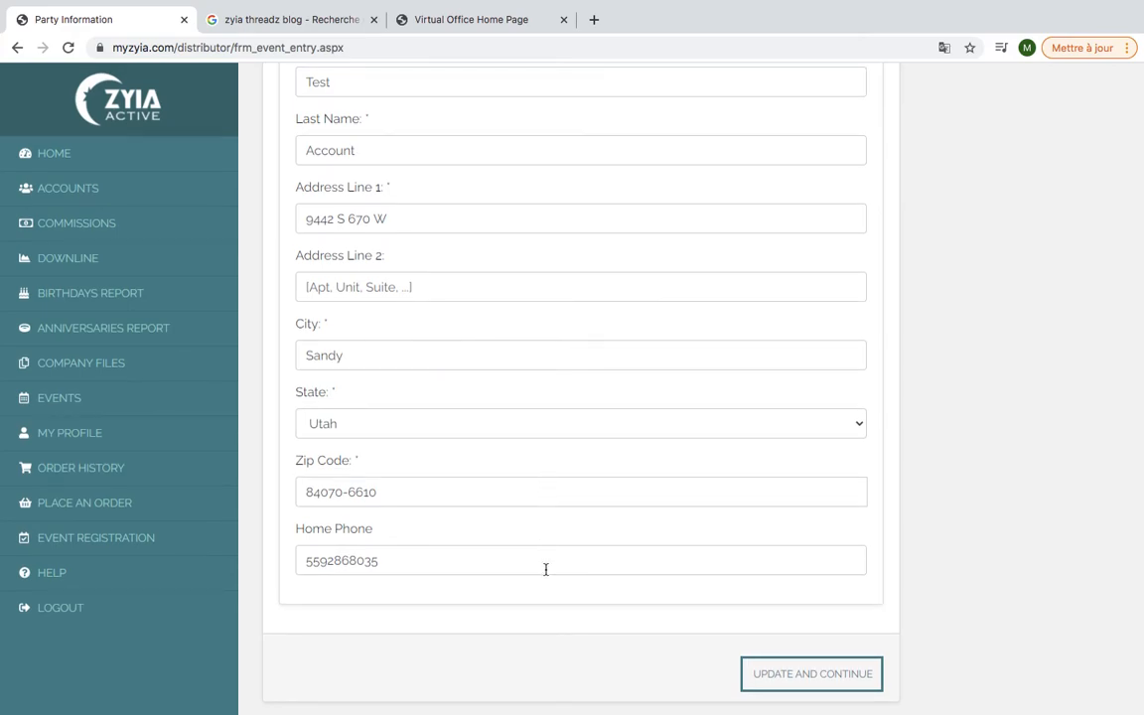
Save the party with Update and Continue, then return to its Details page
left_click(773, 675)
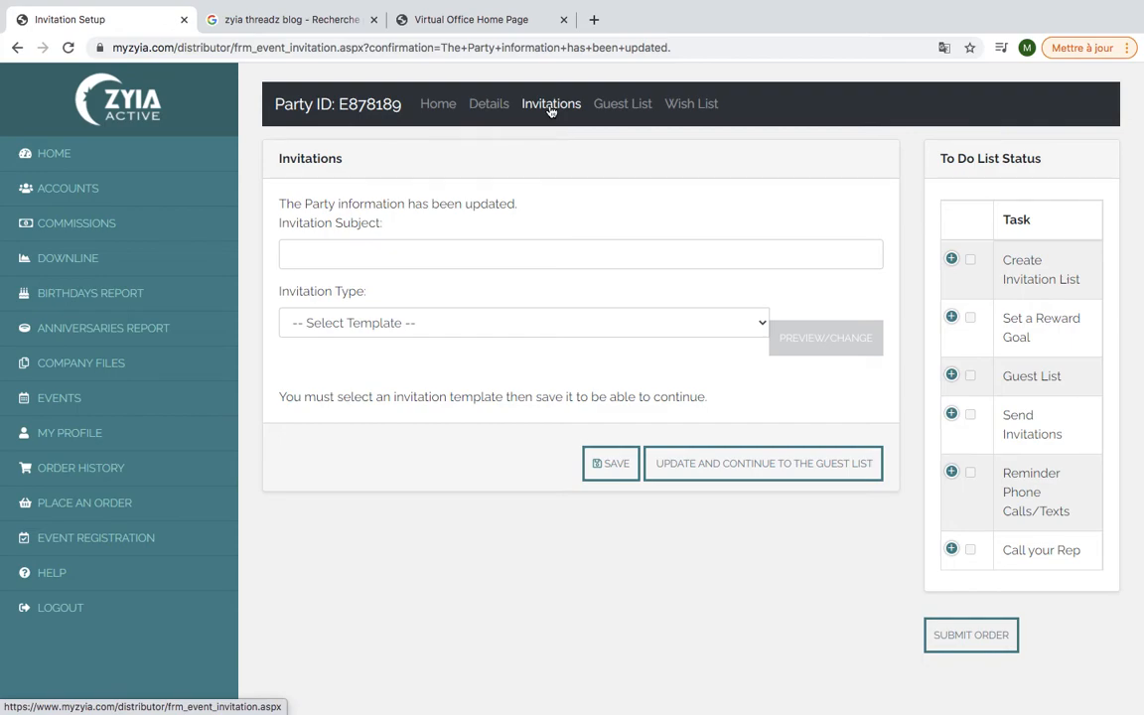
left_click(494, 105)
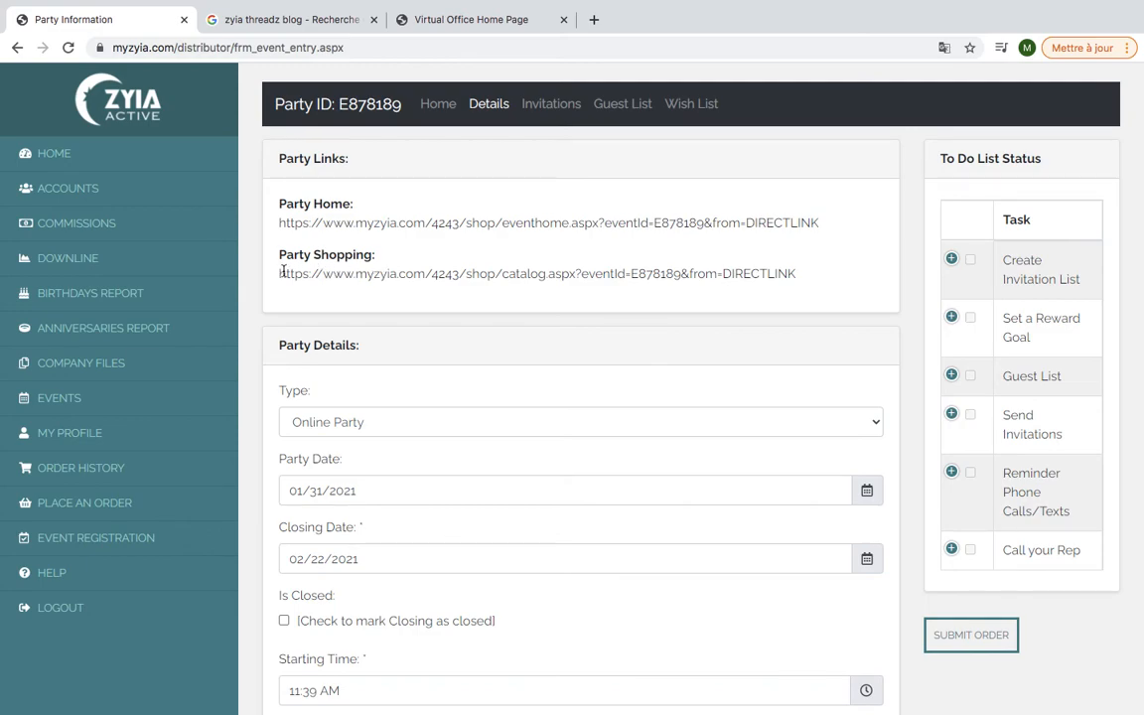
Highlight the Party Home and Party Shopping URLs, ending with the Party Shopping link selected
left_click_drag(283, 273, 801, 278)
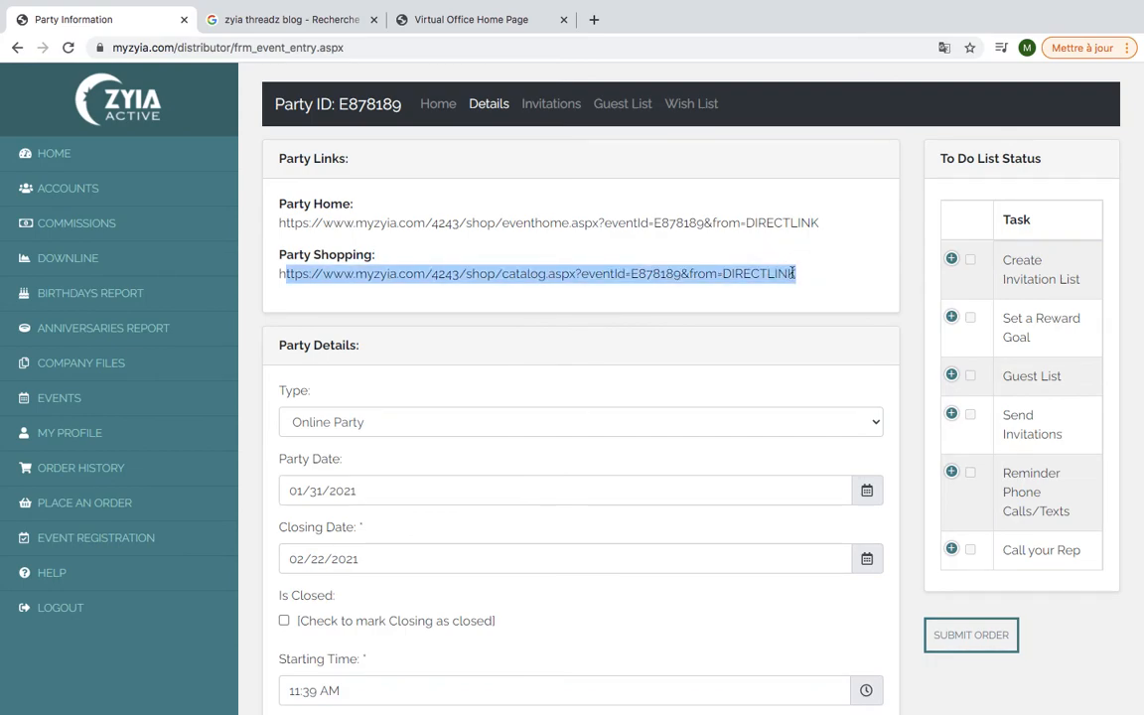
left_click_drag(285, 222, 820, 224)
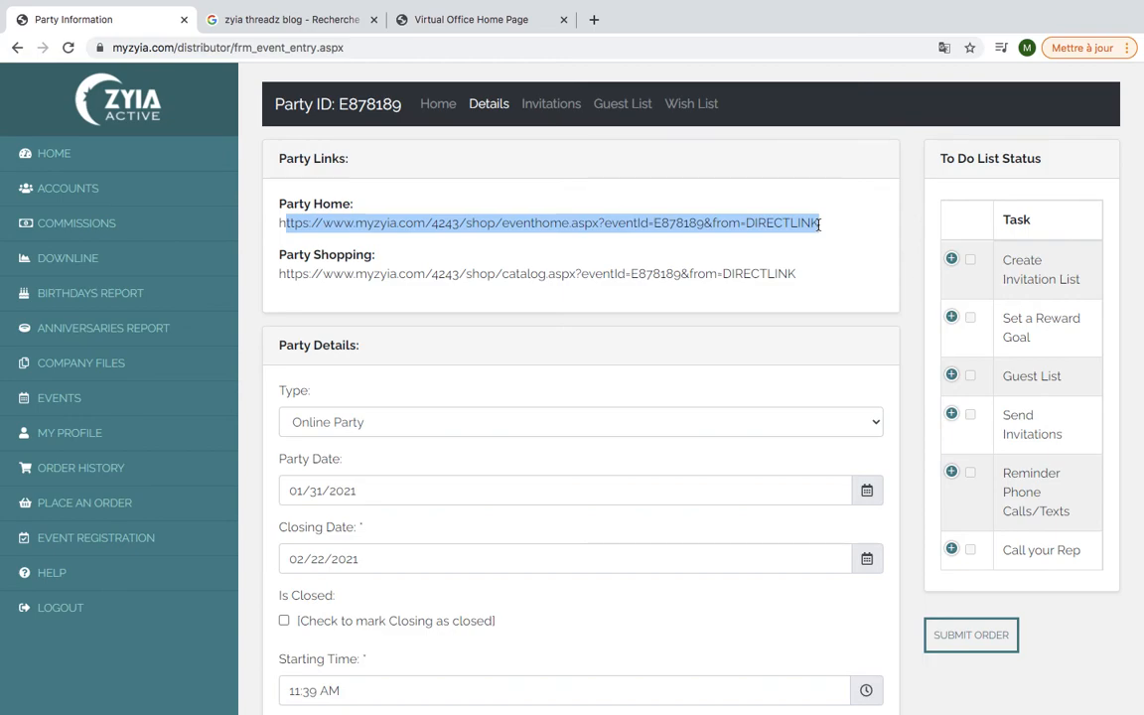
left_click_drag(796, 273, 280, 276)
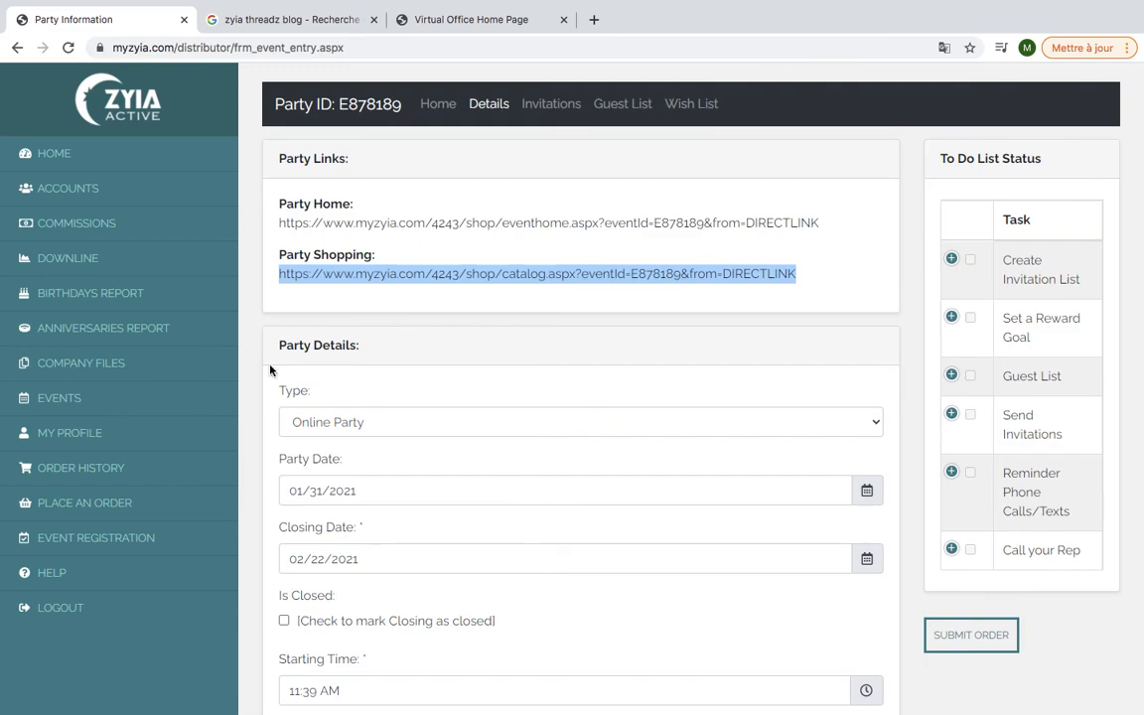
Go to My Events to see party E878189 at the top of the list
left_click(177, 405)
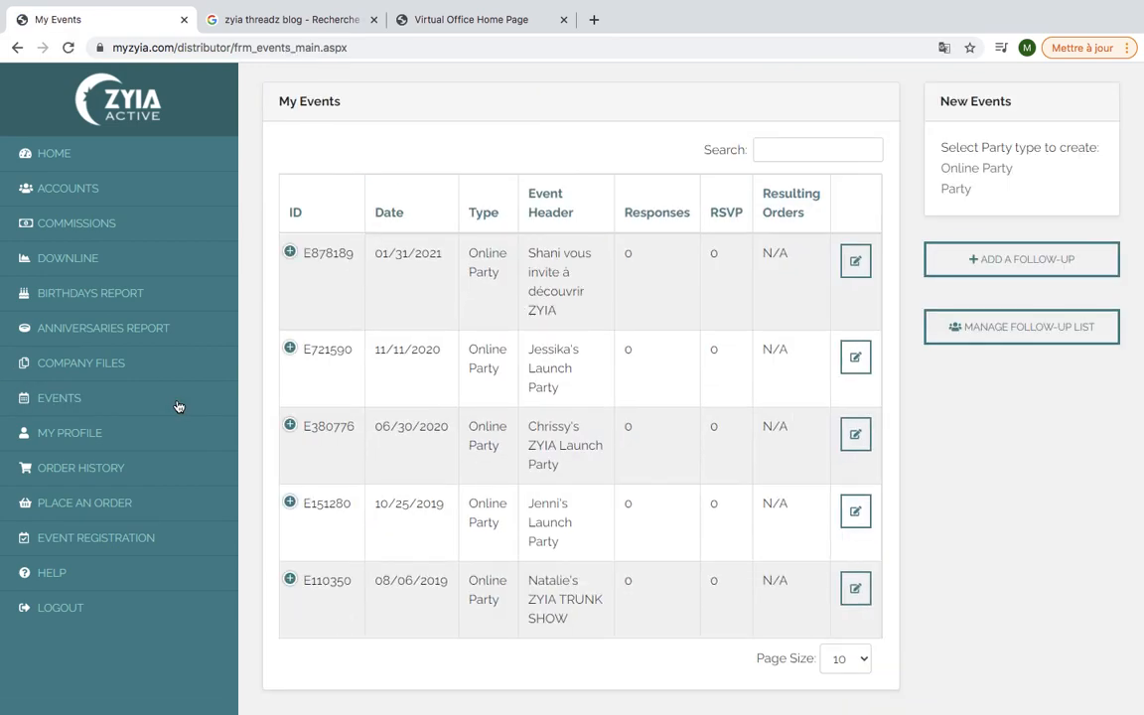